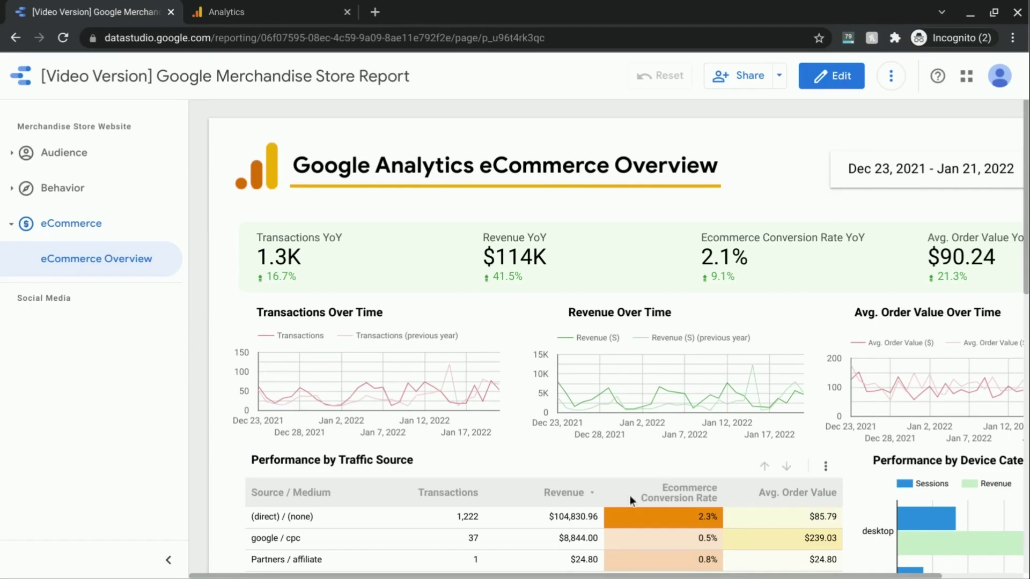
Scroll through the Google Merchandise Store report, then switch it into edit mode
scroll(630, 496, "down", 3)
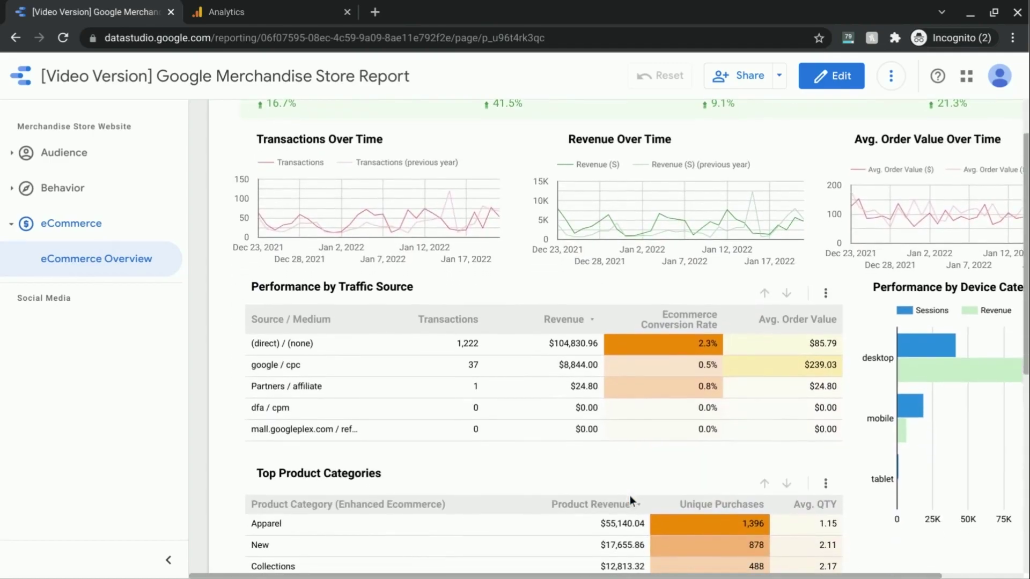
scroll(545, 420, "down", 2)
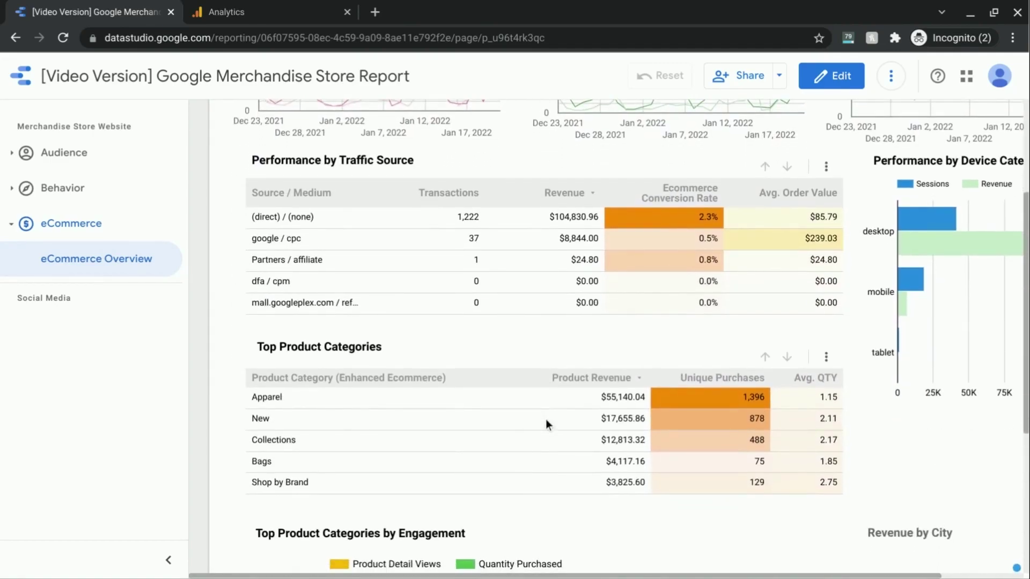
scroll(546, 424, "down", 2)
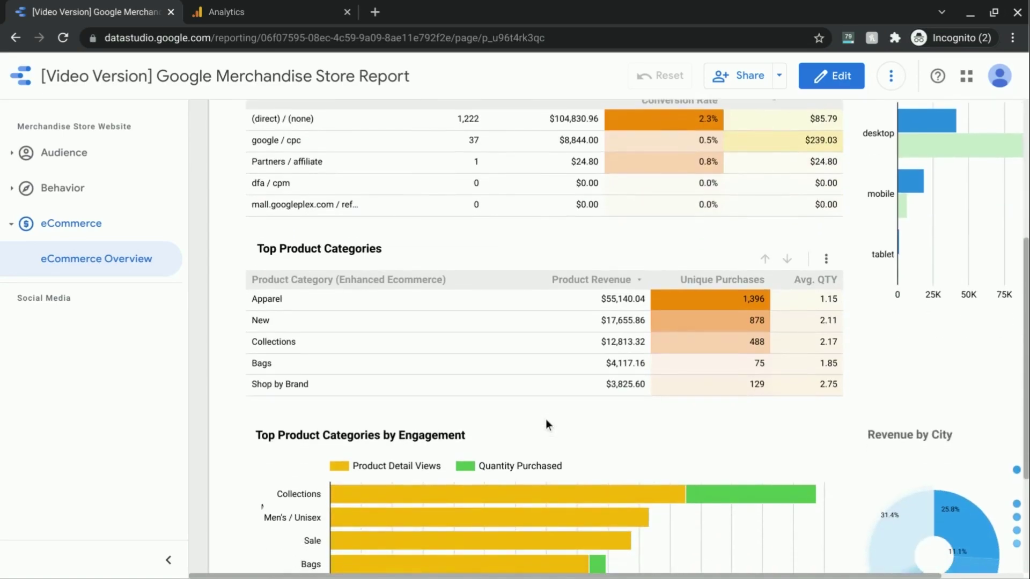
scroll(558, 436, "up", 2)
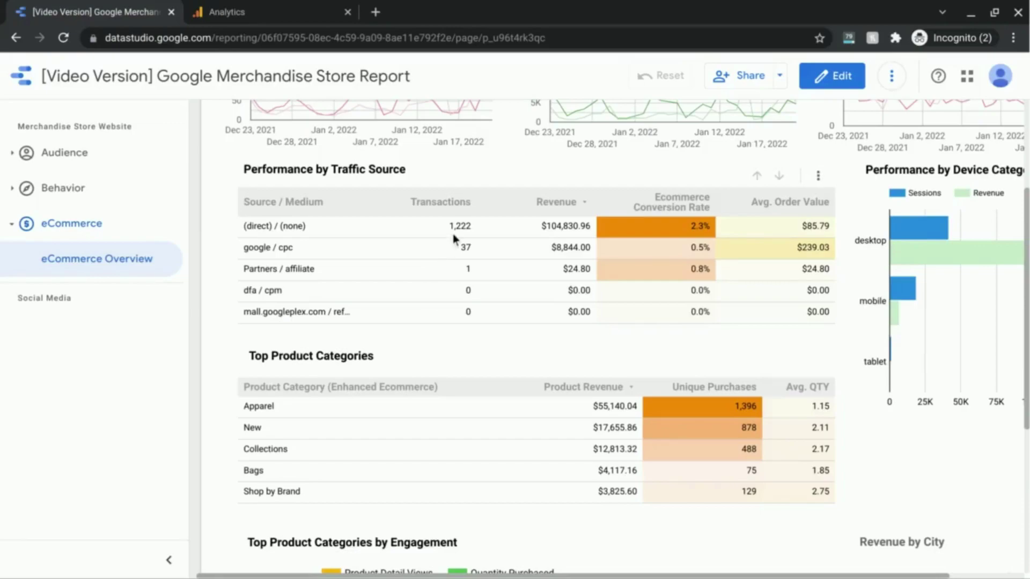
scroll(503, 340, "up", 2)
scroll(503, 340, "down", 1)
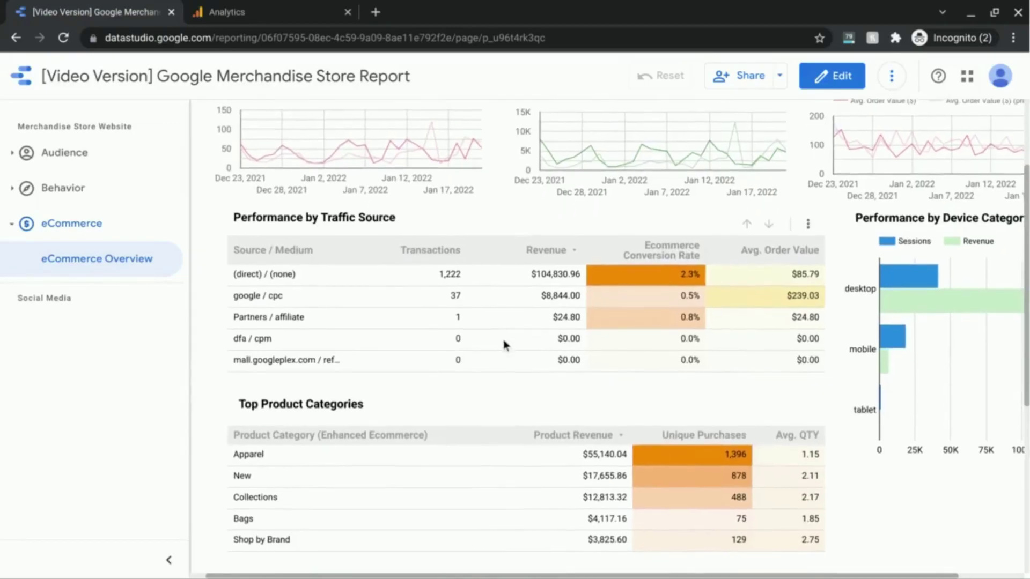
scroll(504, 339, "up", 5)
scroll(503, 339, "down", 2)
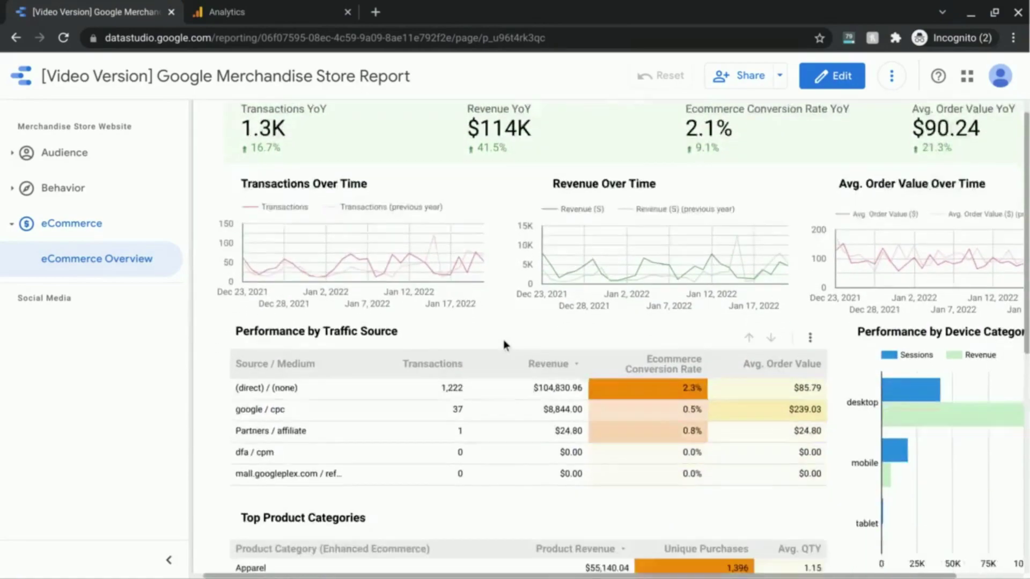
scroll(503, 340, "down", 2)
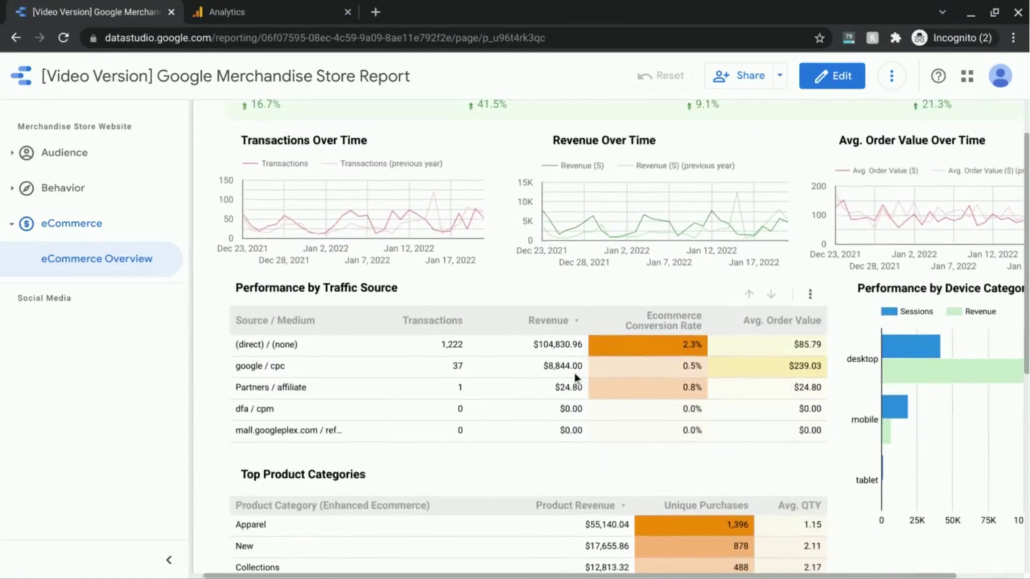
scroll(575, 379, "down", 5)
scroll(732, 336, "right", 2)
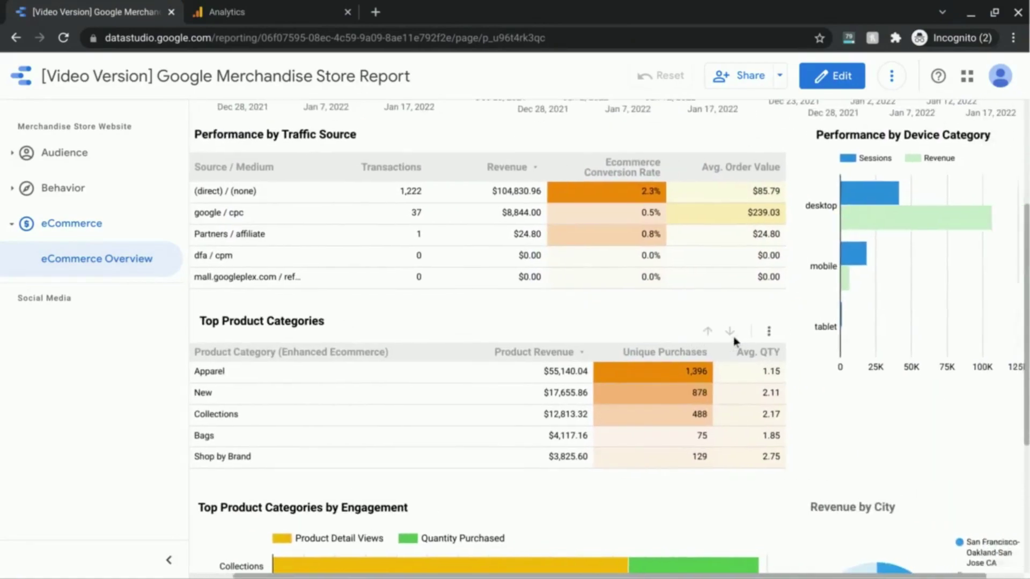
scroll(733, 337, "right", 1)
scroll(833, 307, "down", 4)
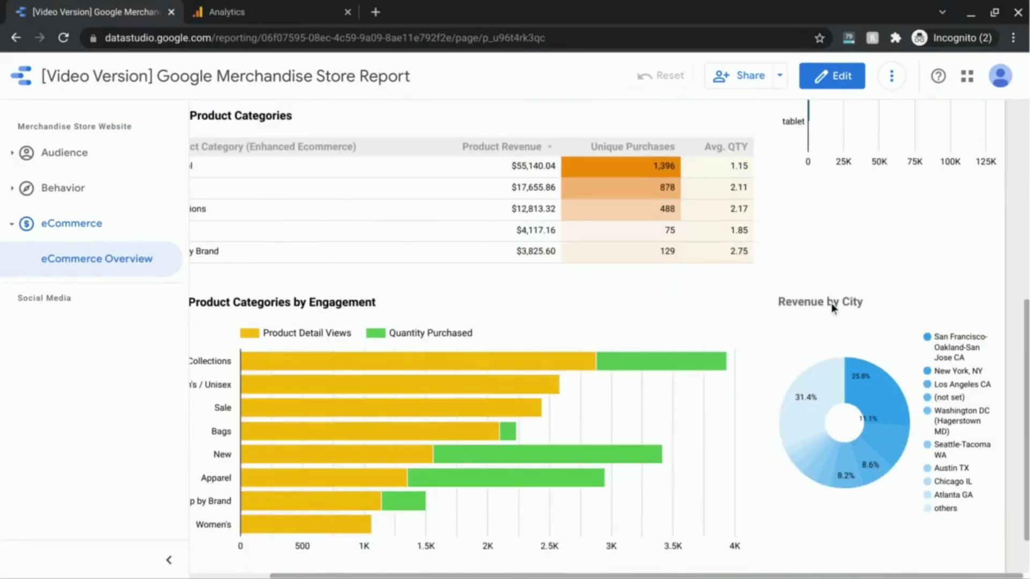
scroll(751, 365, "up", 1)
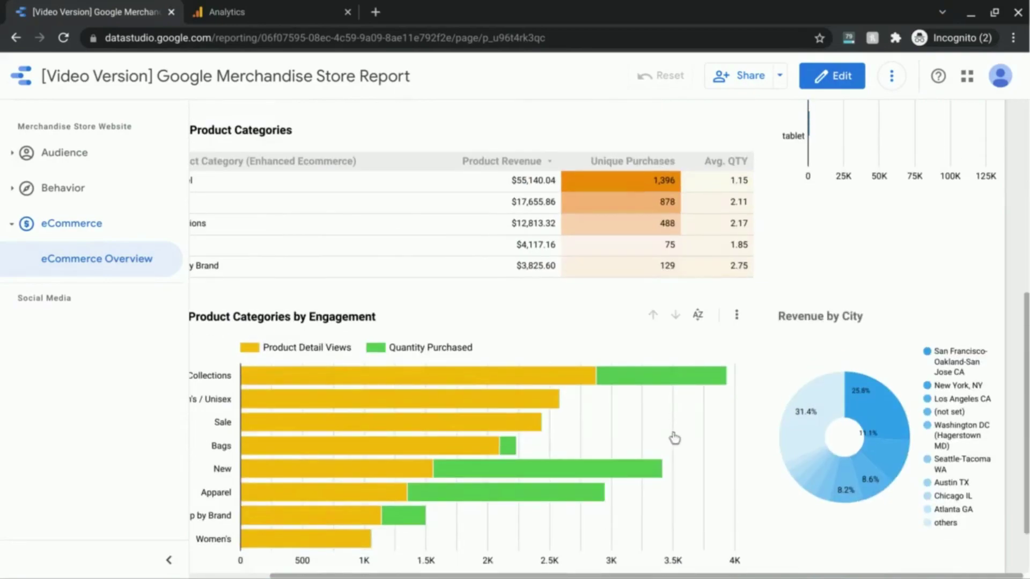
scroll(758, 398, "left", 1)
scroll(758, 398, "up", 3)
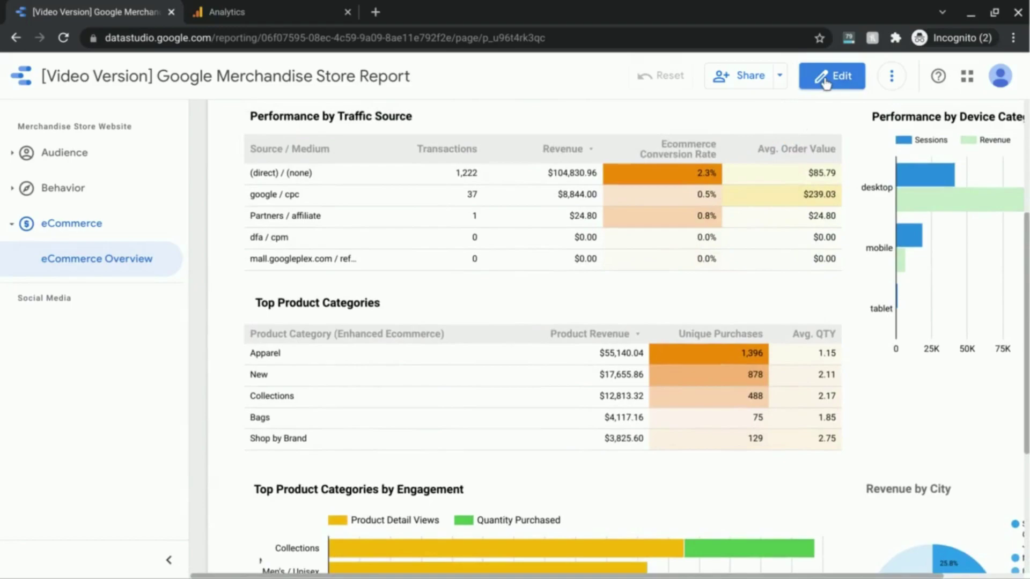
left_click(826, 81)
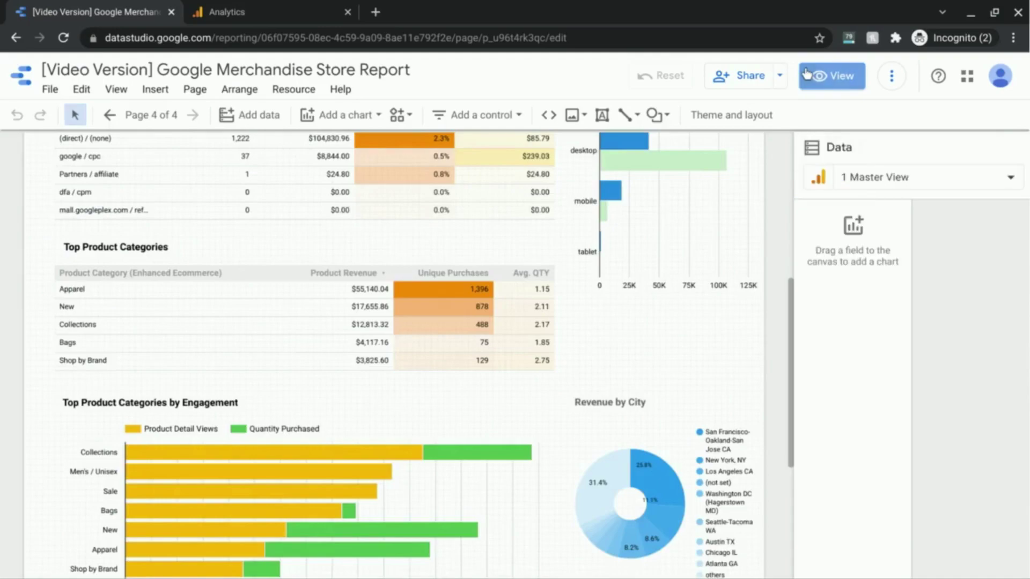
scroll(334, 342, "up", 3)
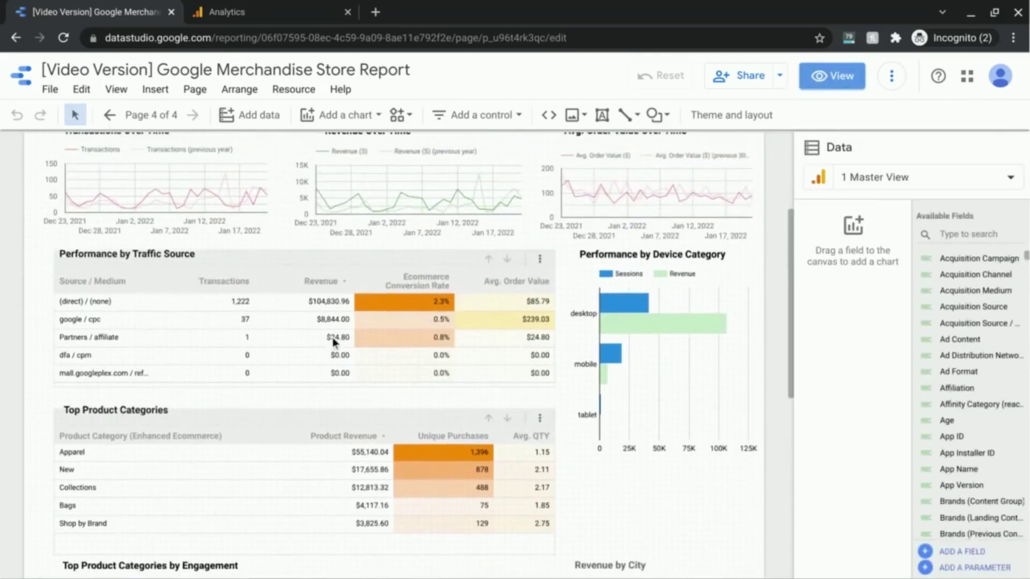
Select the Performance by Traffic Source table and scroll its DATA panel to the Revenue descending sort
left_click(294, 341)
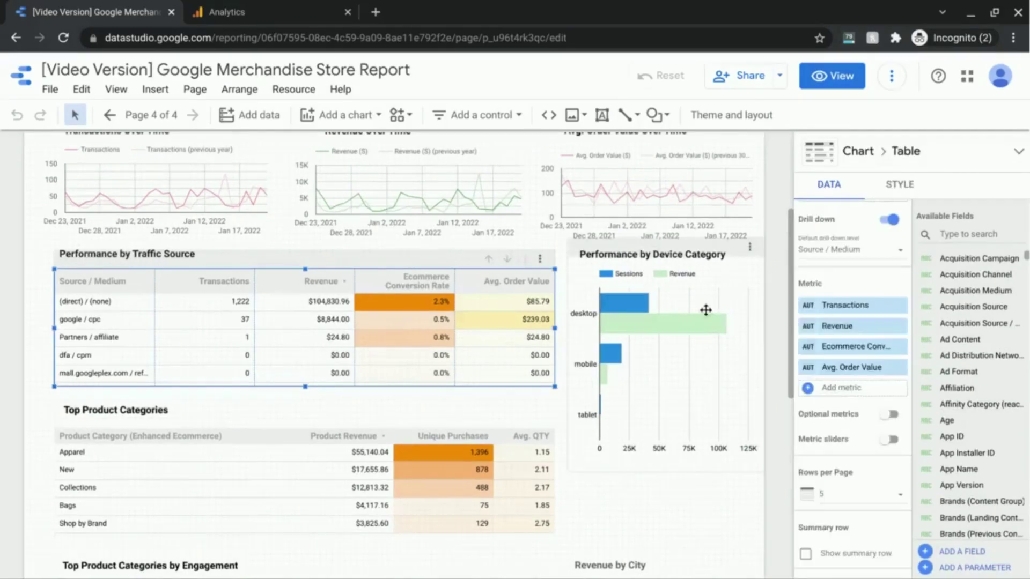
scroll(857, 327, "down", 3)
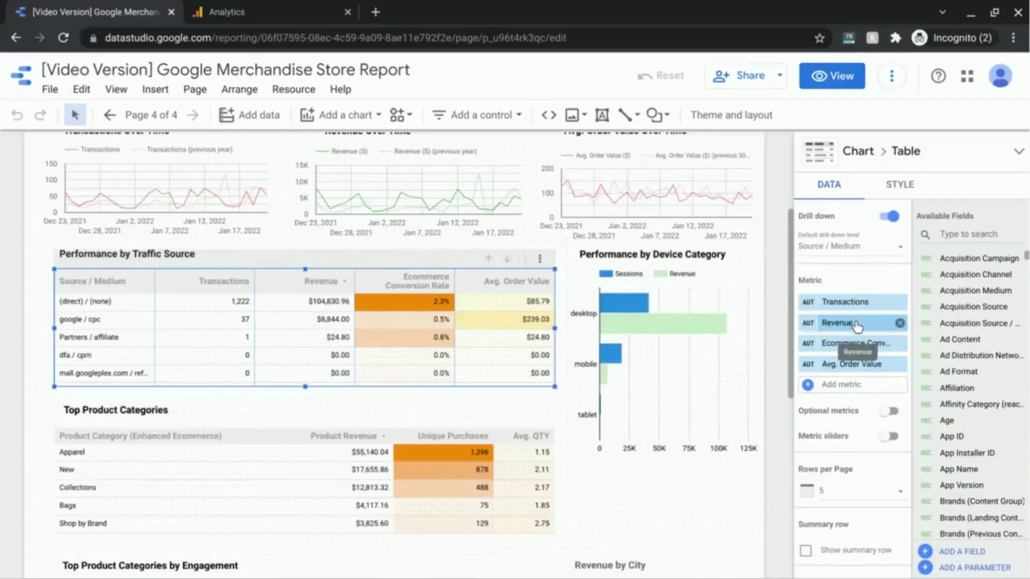
scroll(857, 327, "down", 2)
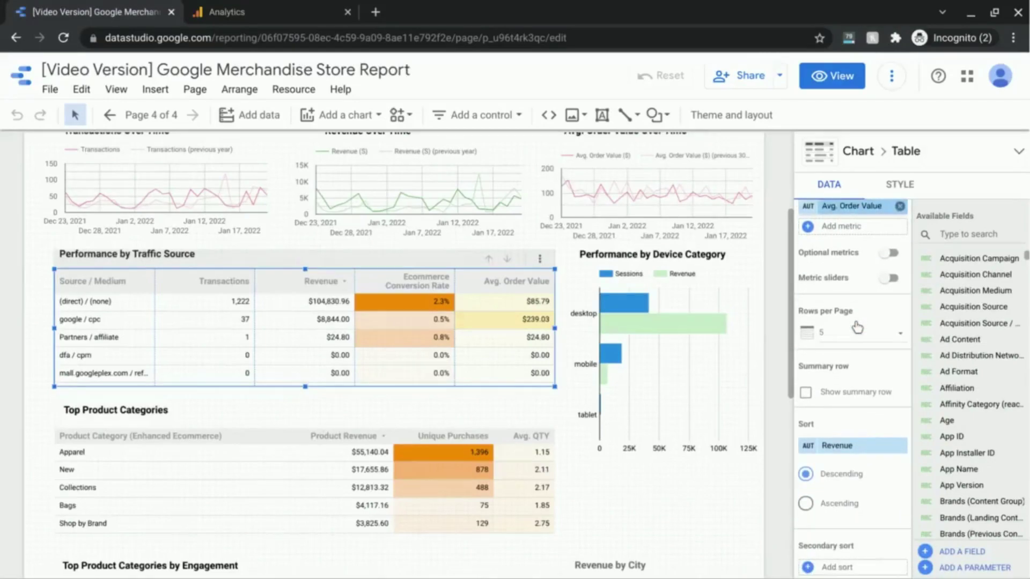
scroll(857, 327, "down", 3)
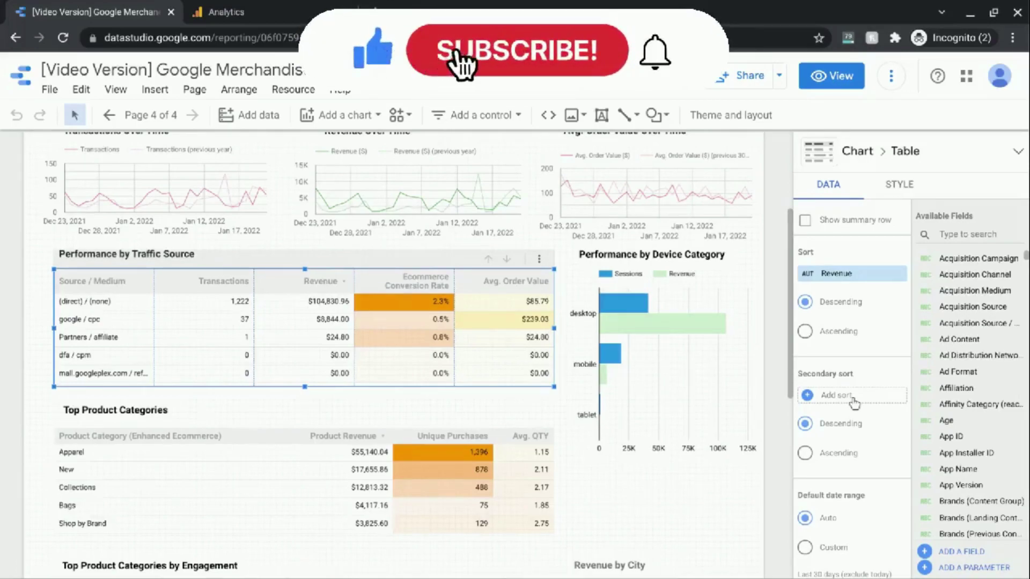
left_click(851, 401)
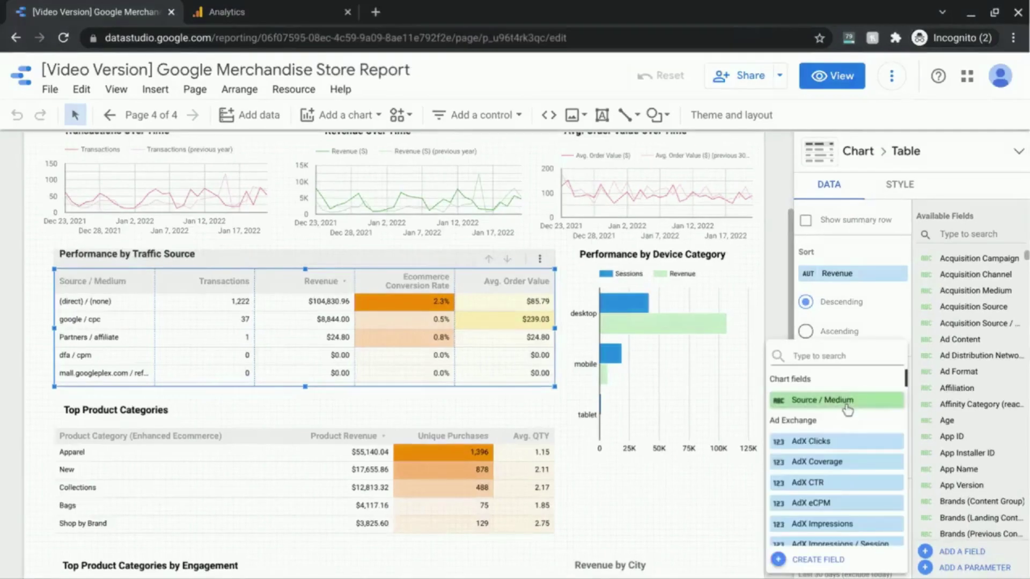
type("ecomm")
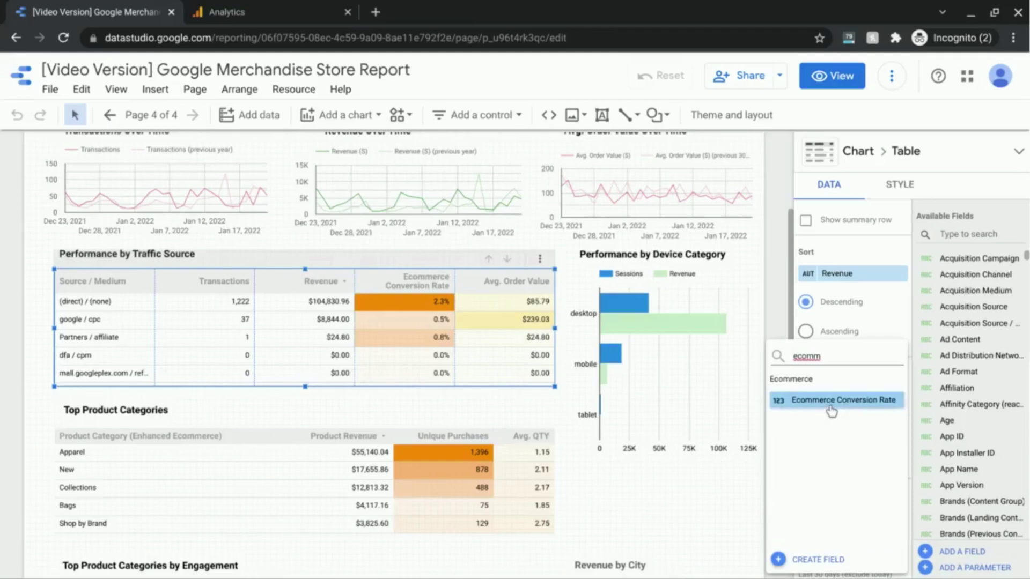
left_click(831, 410)
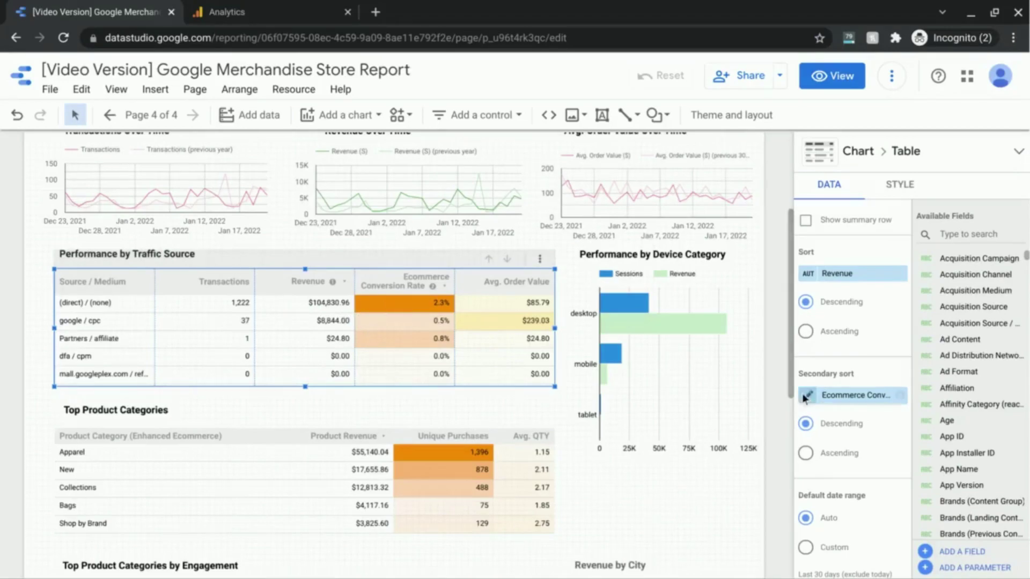
left_click_drag(853, 396, 858, 422)
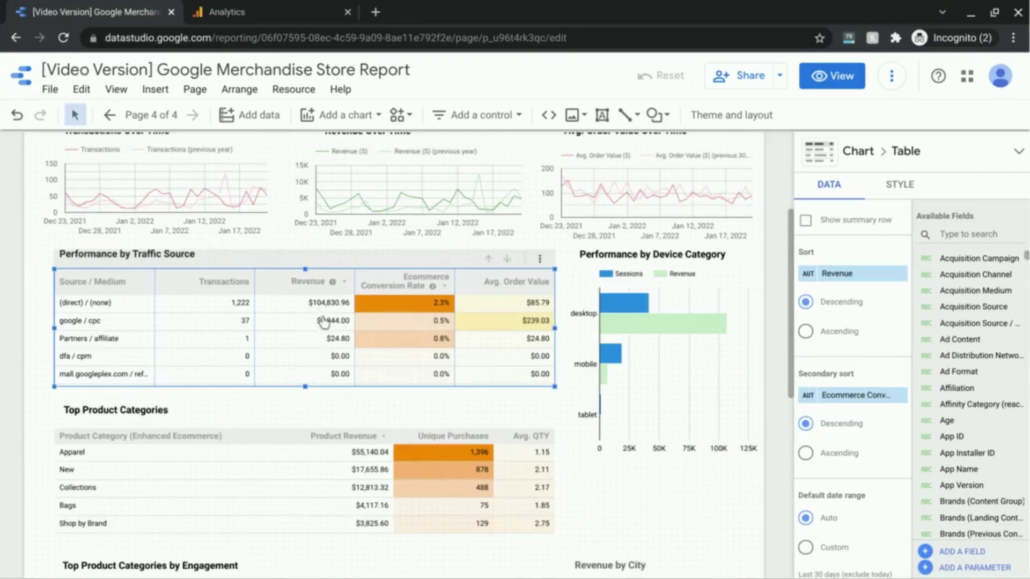
left_click(899, 395)
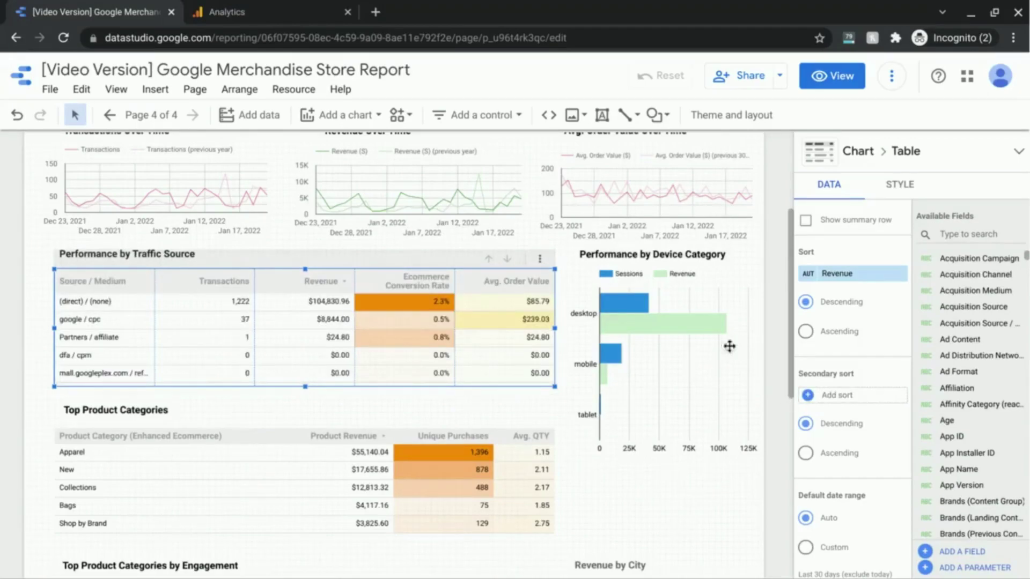
Select the Top Product Categories table and scroll its DATA panel to the Product Revenue descending sort
scroll(882, 413, "down", 4)
scroll(884, 413, "down", 4)
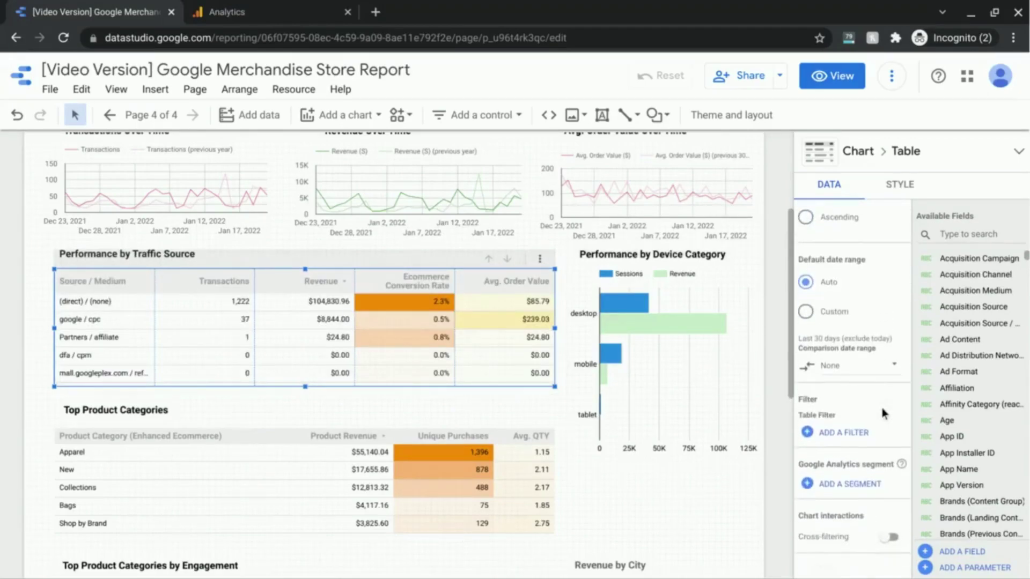
scroll(596, 382, "down", 3)
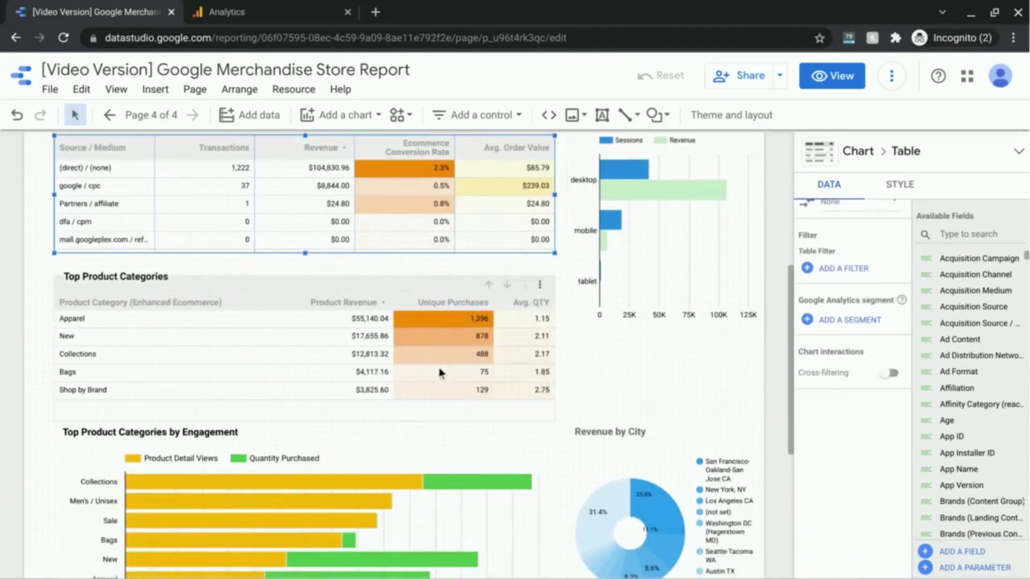
left_click(374, 346)
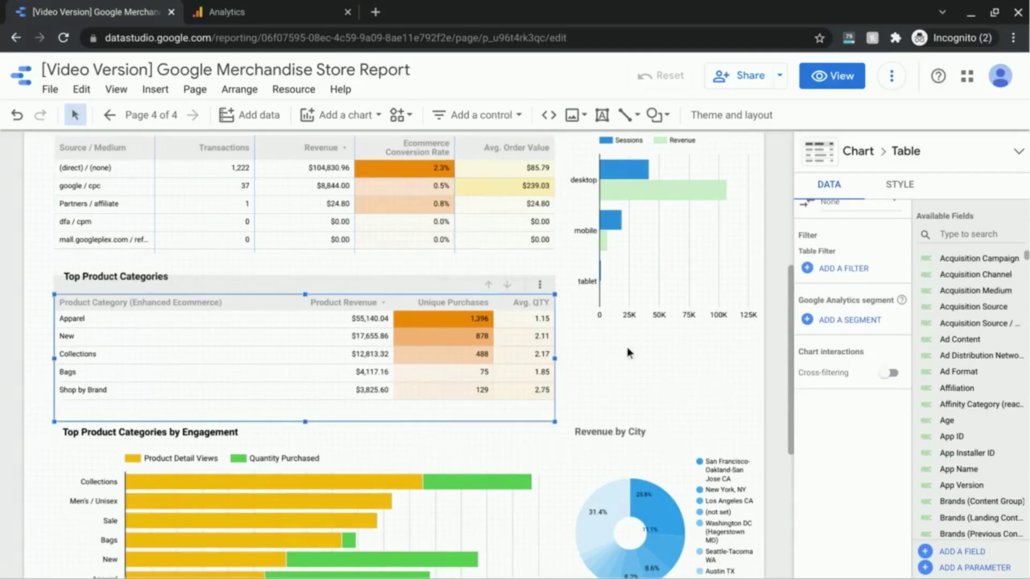
scroll(704, 382, "up", 1)
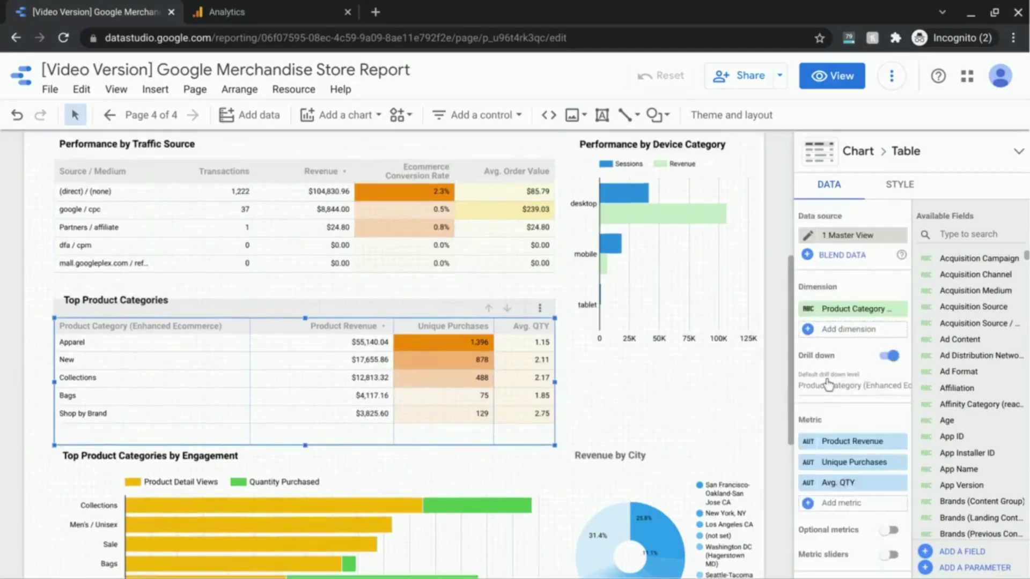
scroll(845, 377, "down", 3)
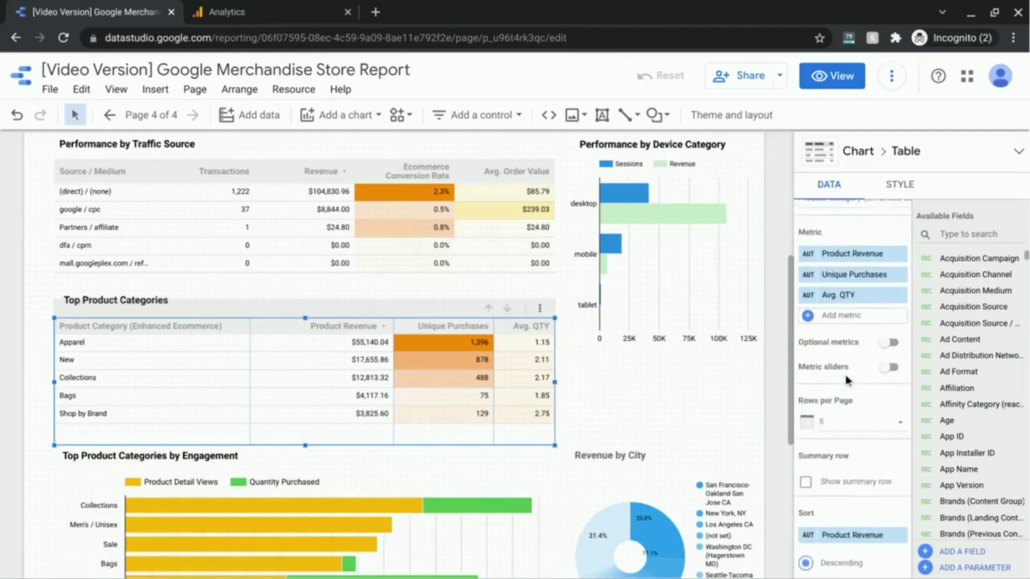
scroll(845, 375, "down", 3)
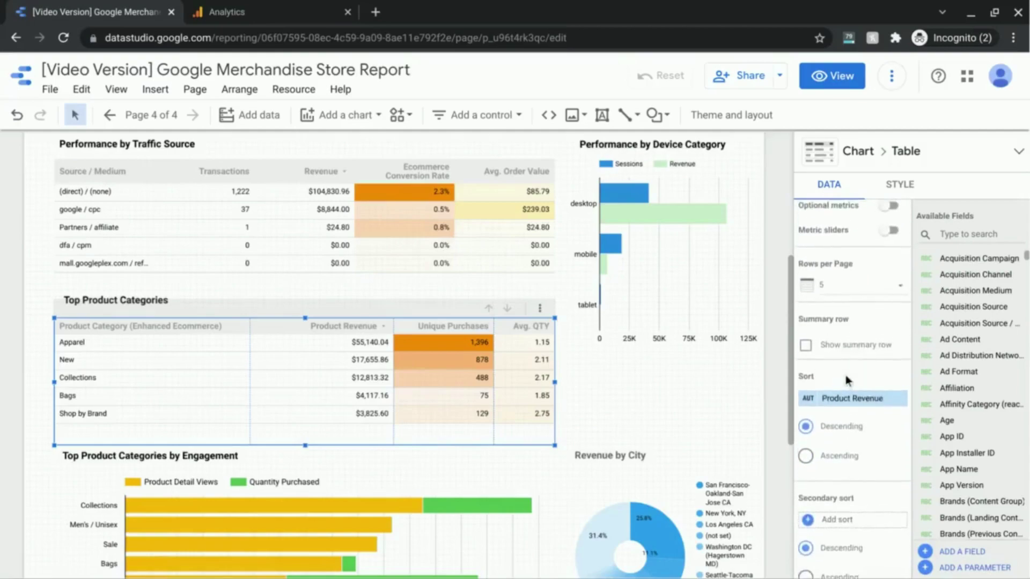
scroll(845, 375, "up", 2)
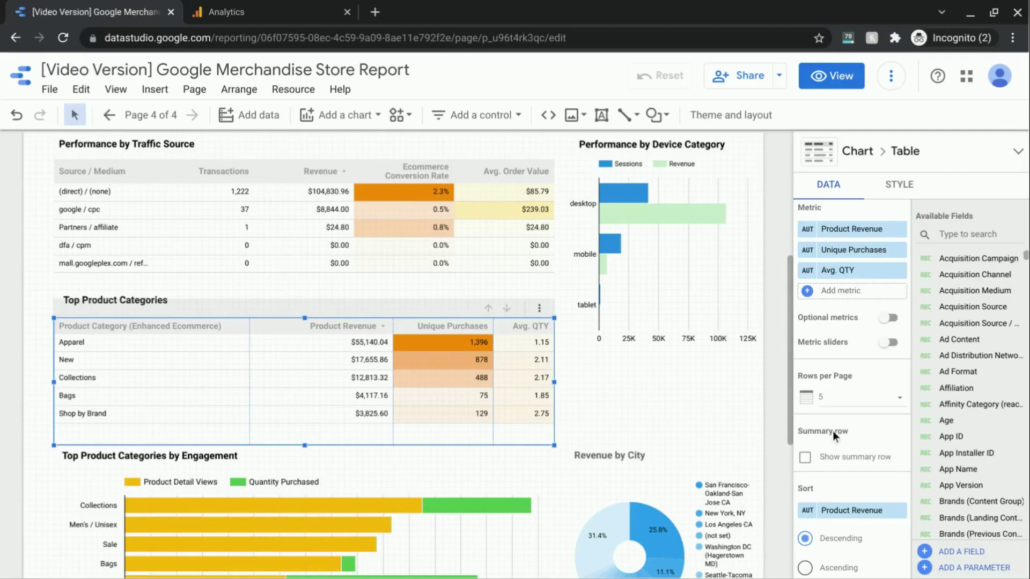
scroll(832, 430, "down", 4)
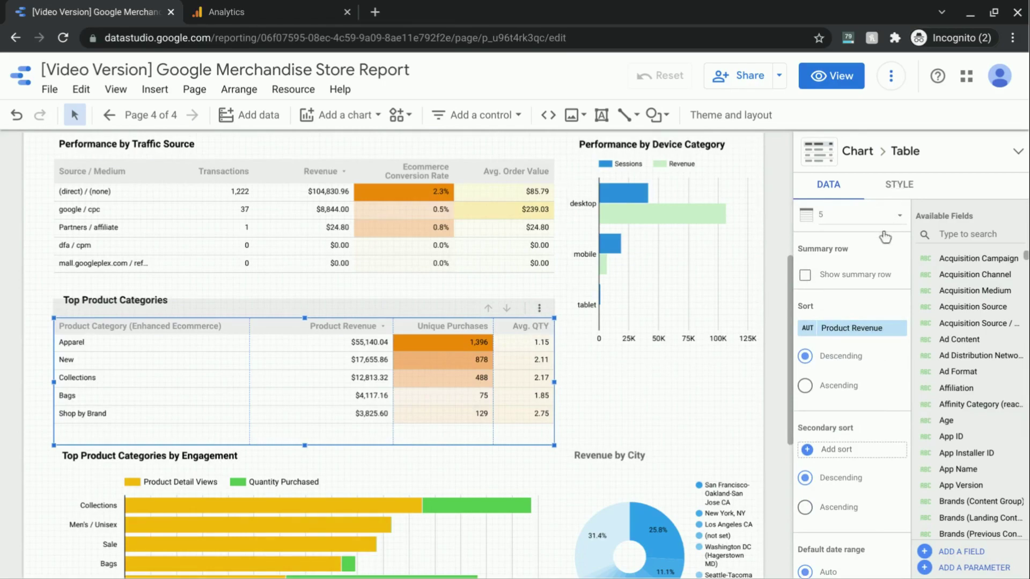
In the table's Style tab, set Column #3 (Avg. QTY) decimal precision to 1
left_click(890, 185)
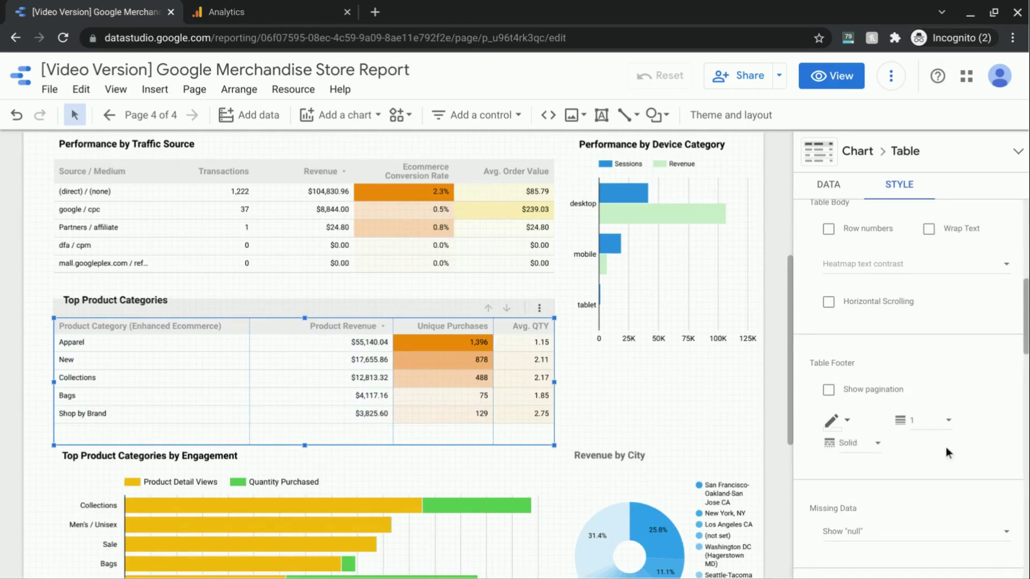
scroll(945, 449, "down", 8)
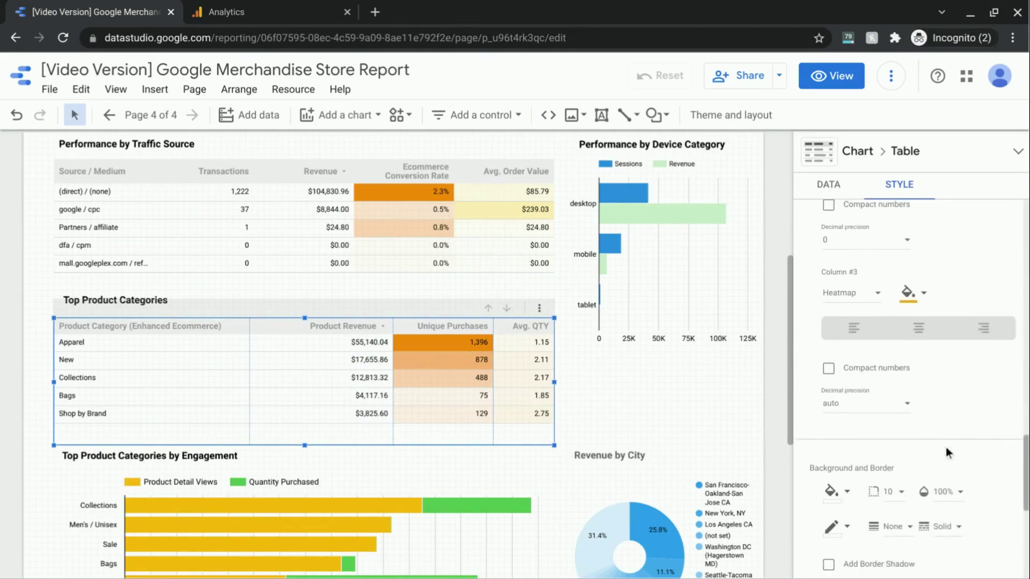
scroll(946, 452, "down", 2)
scroll(947, 451, "up", 5)
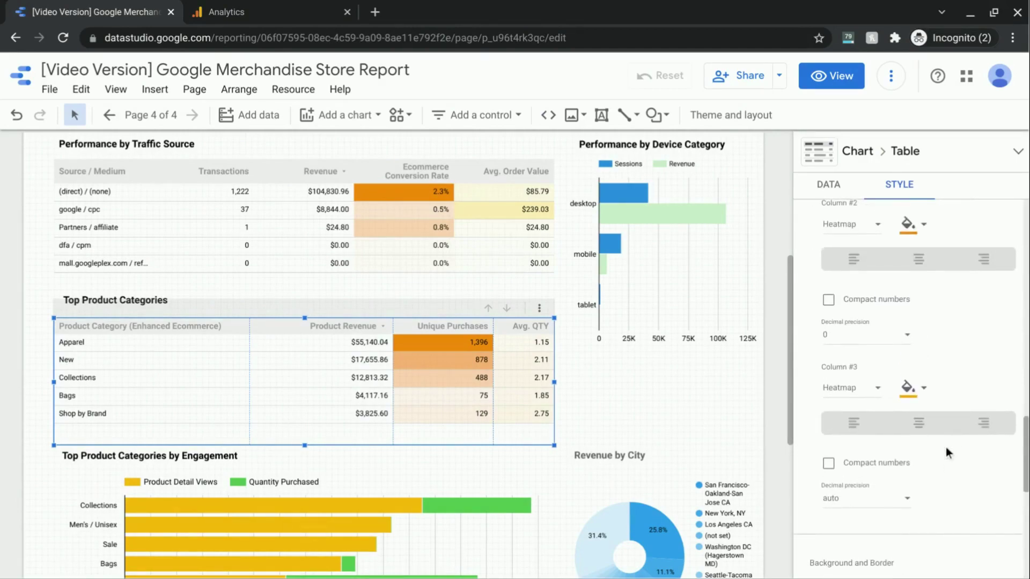
left_click(877, 502)
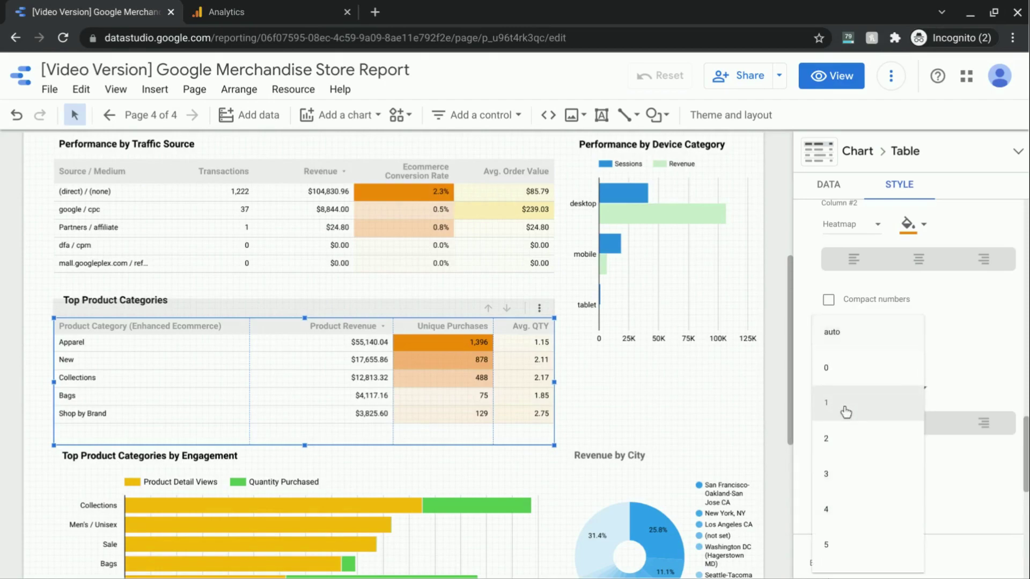
left_click(846, 412)
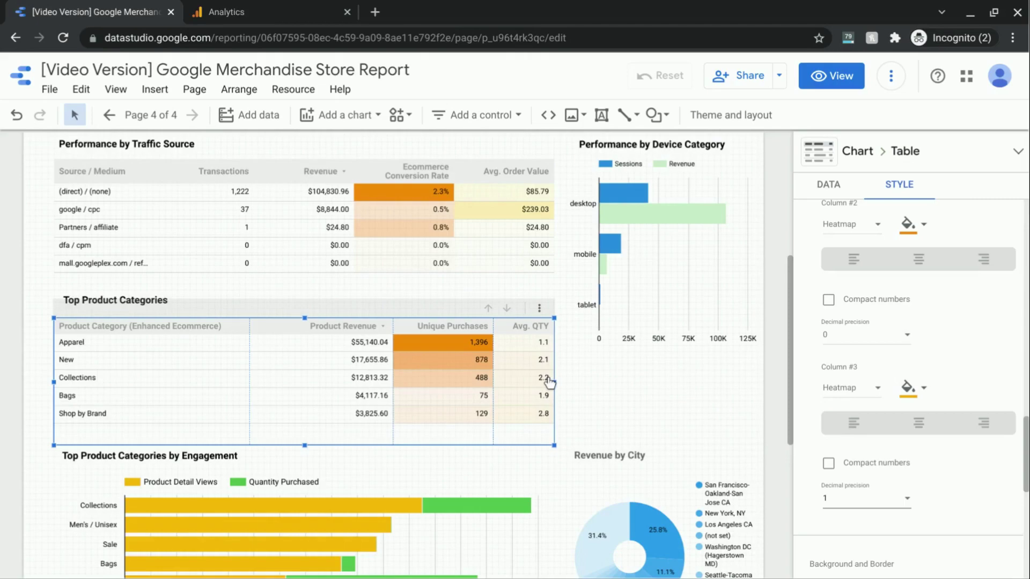
On the DATA tab, set the sort field to Avg. QTY and add Unique Purchases as secondary sort
left_click(825, 188)
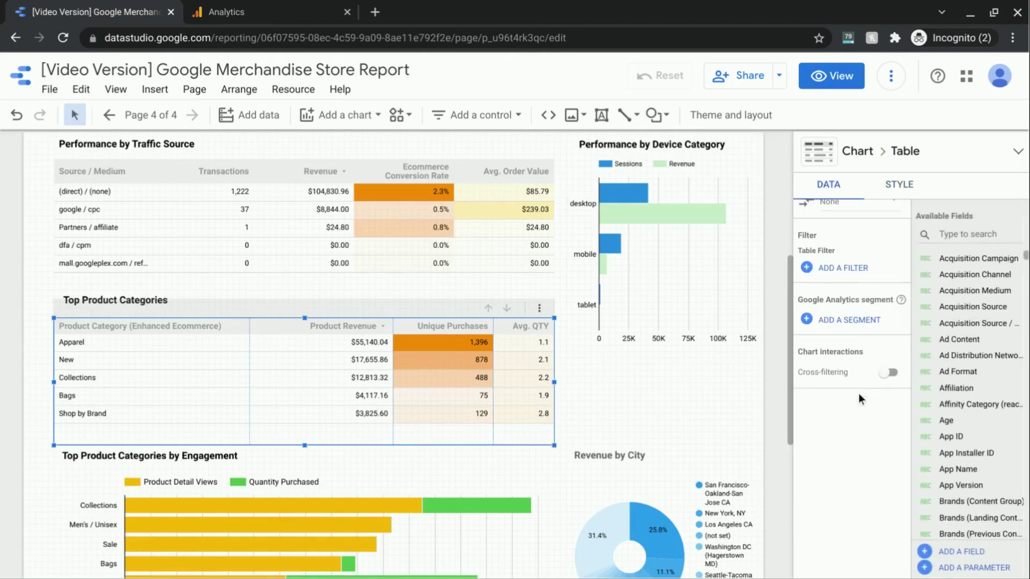
scroll(858, 397, "up", 5)
scroll(858, 394, "up", 2)
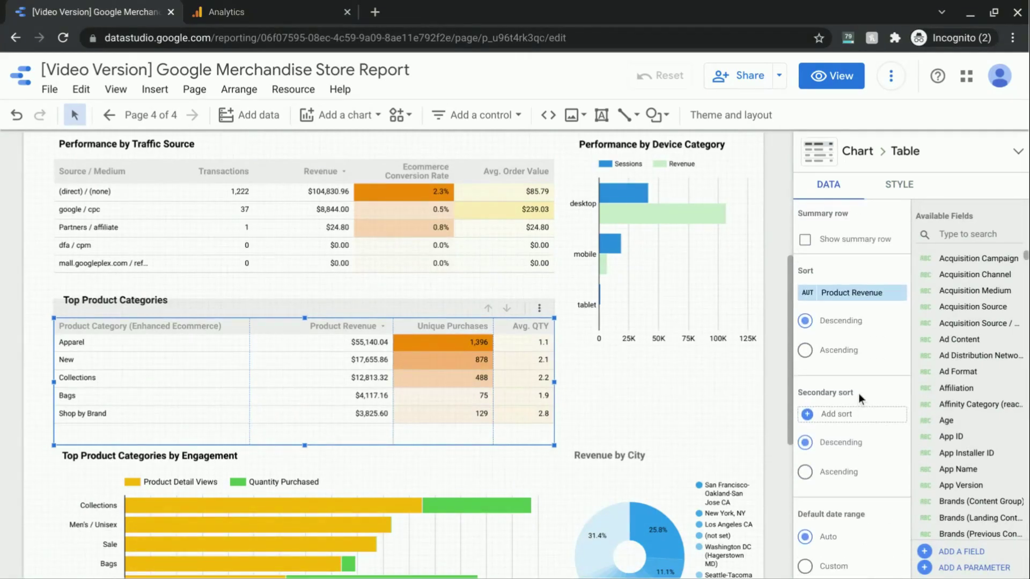
left_click(846, 298)
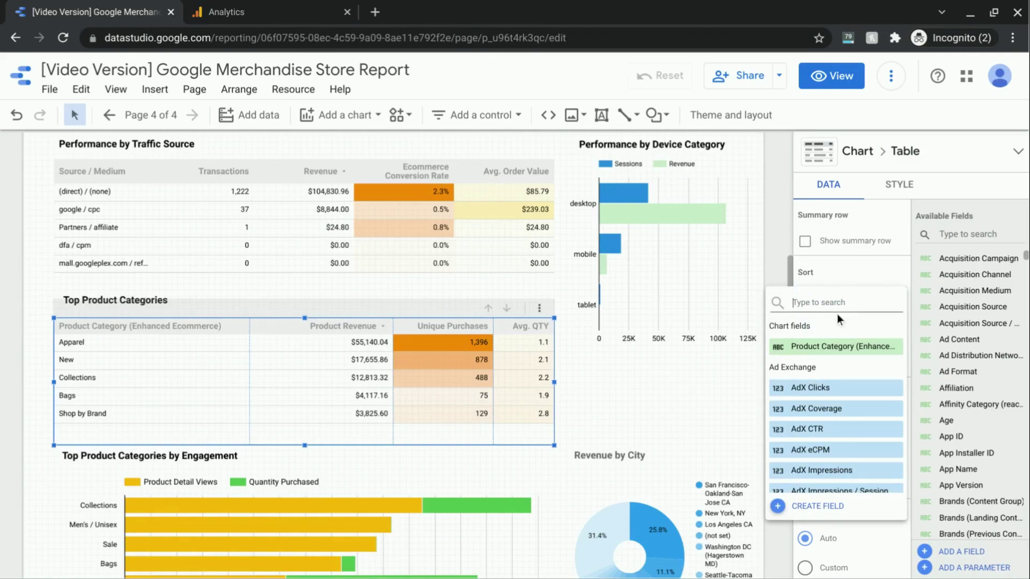
type("avg.")
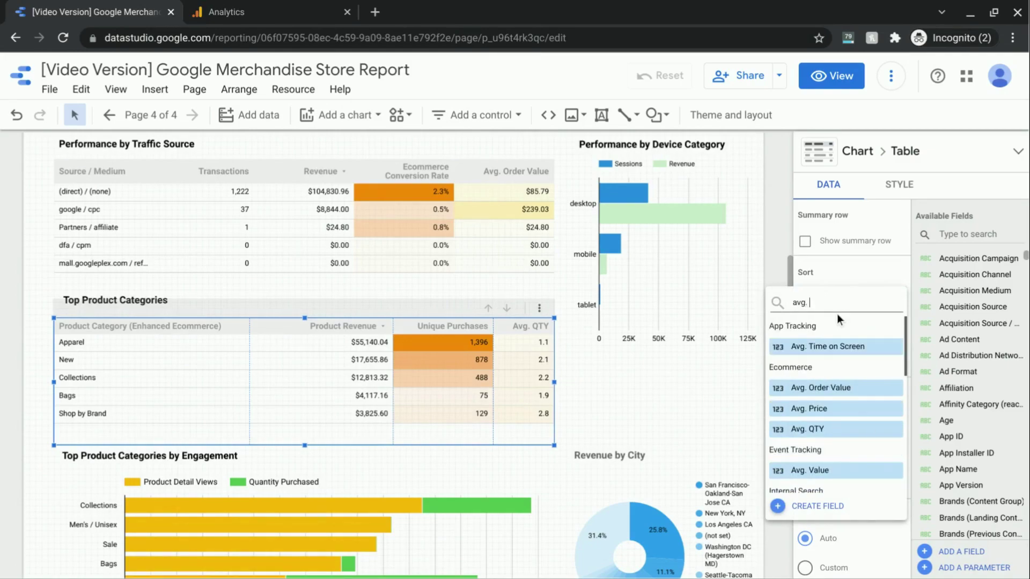
left_click(824, 431)
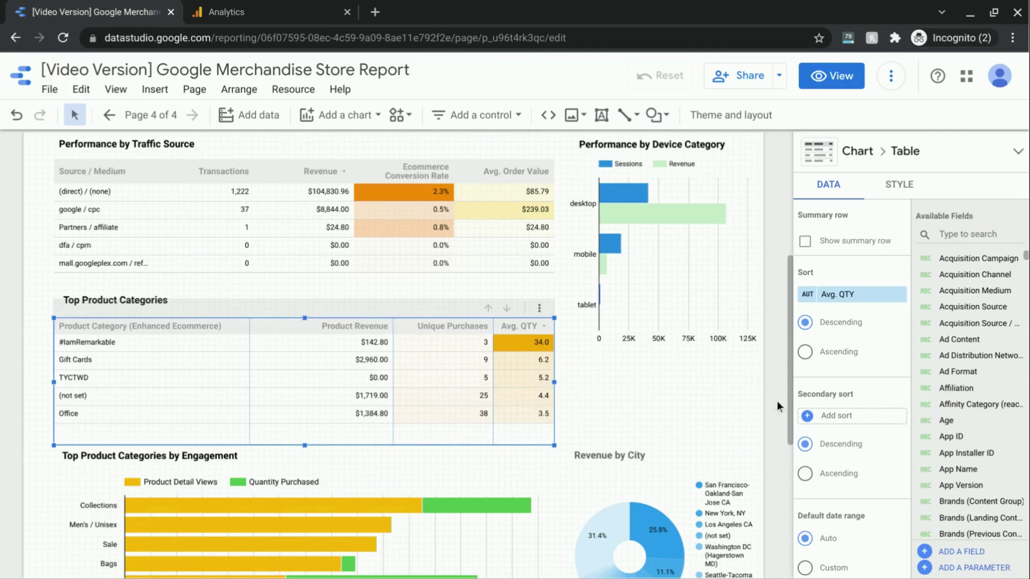
left_click(837, 419)
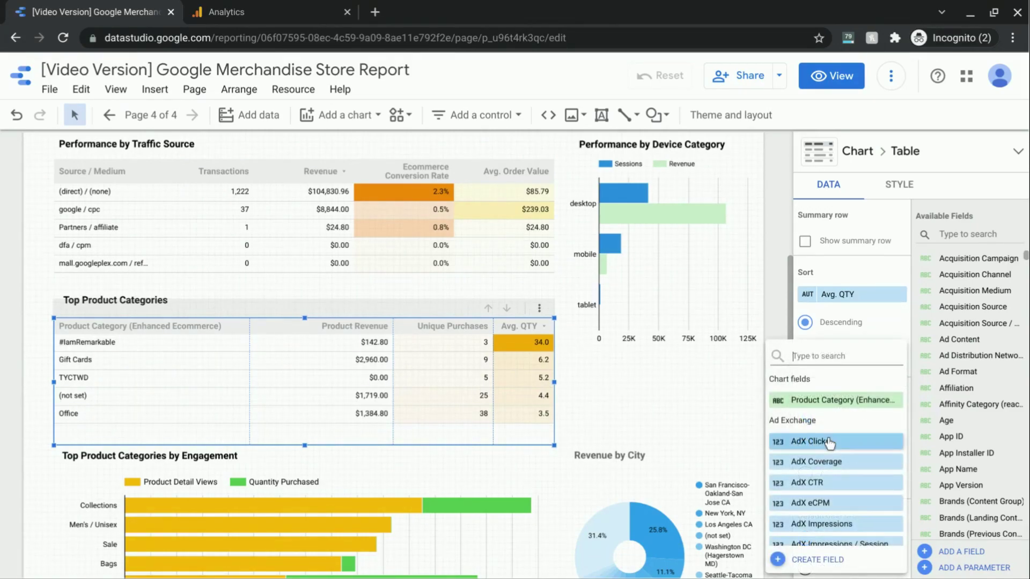
type("unique")
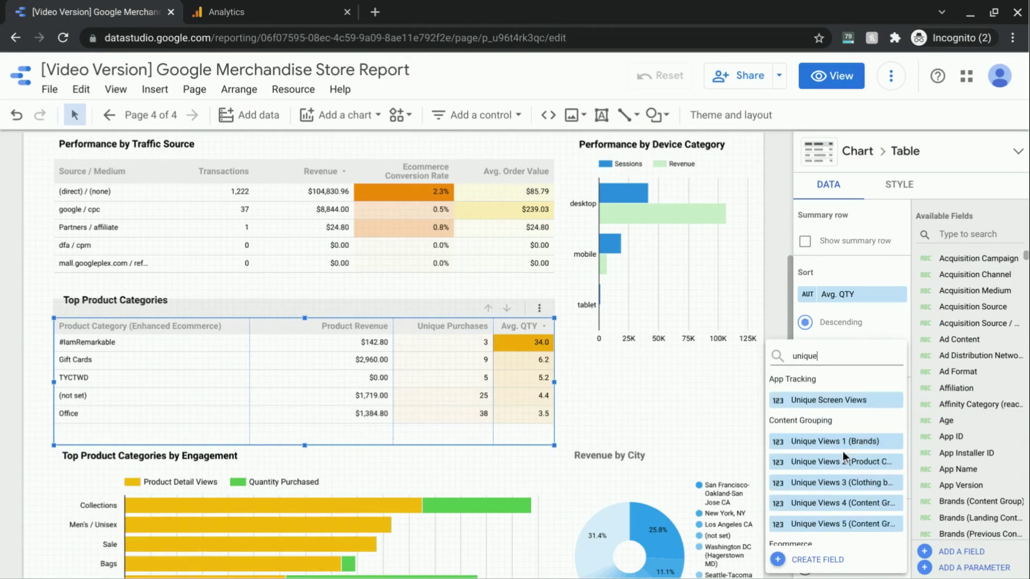
type(" purchase")
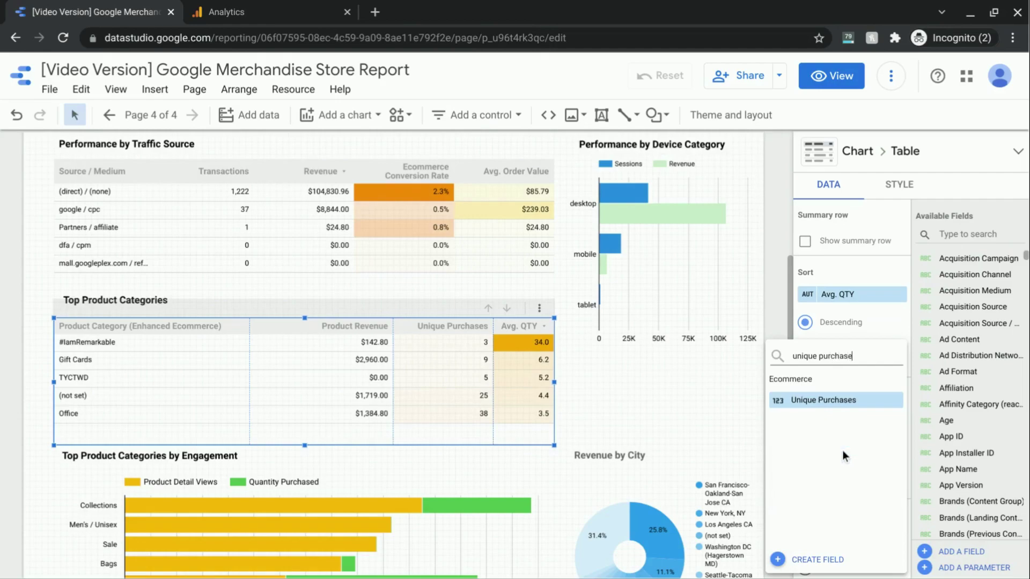
left_click(825, 399)
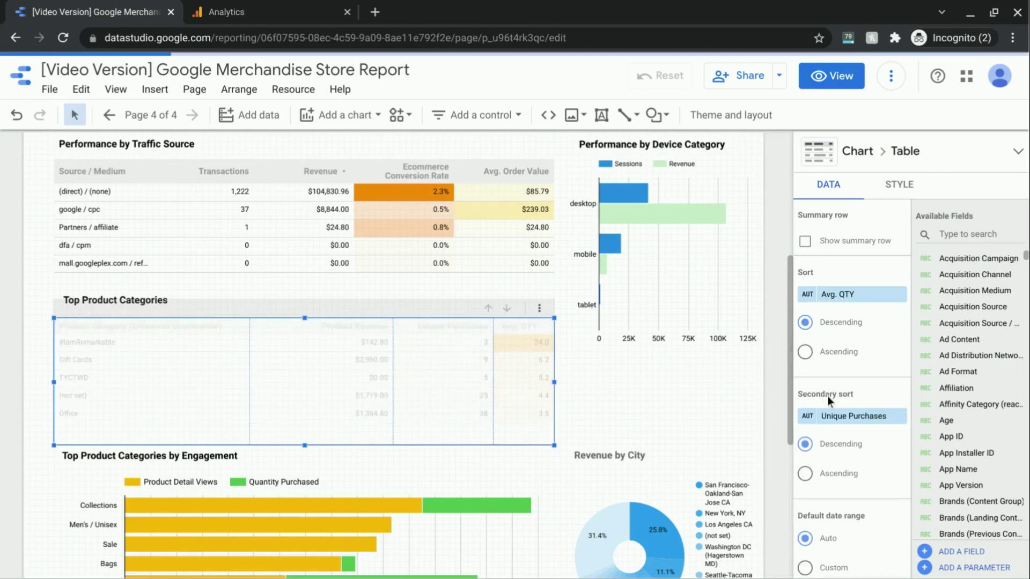
scroll(590, 292, "down", 2)
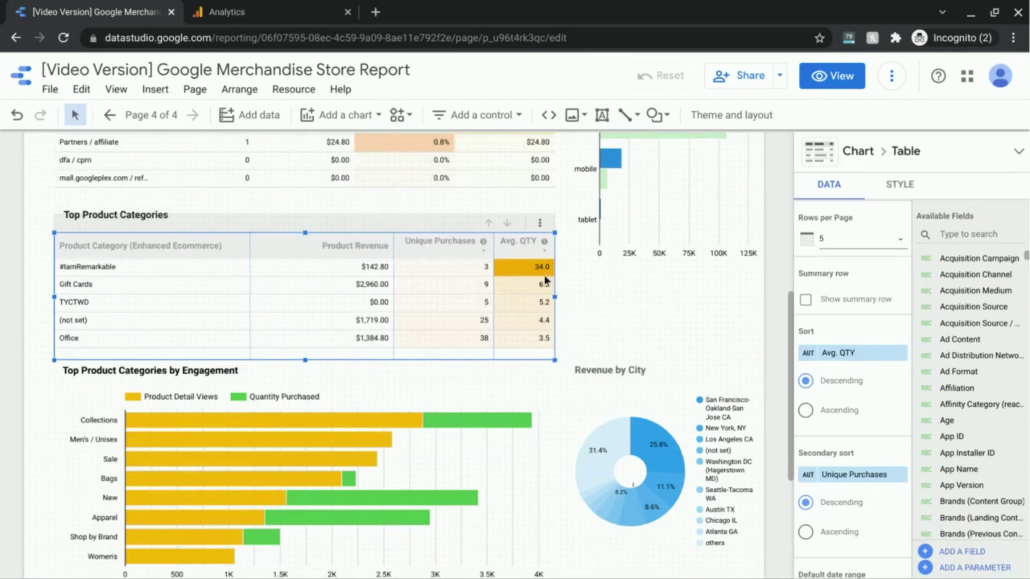
Set Rows per Page to 10, scroll through the table rows, then undo the last change
left_click(864, 240)
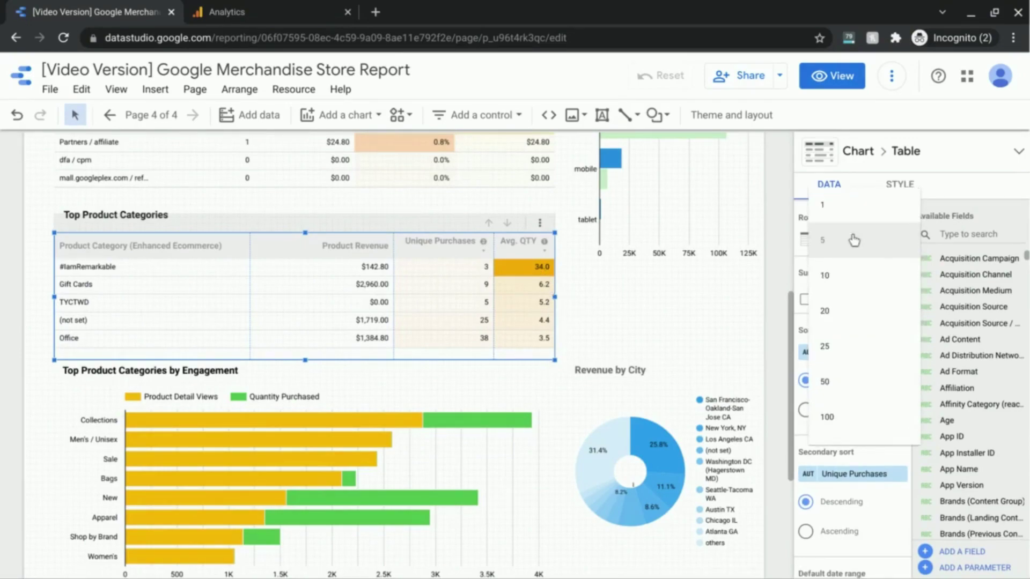
left_click(837, 276)
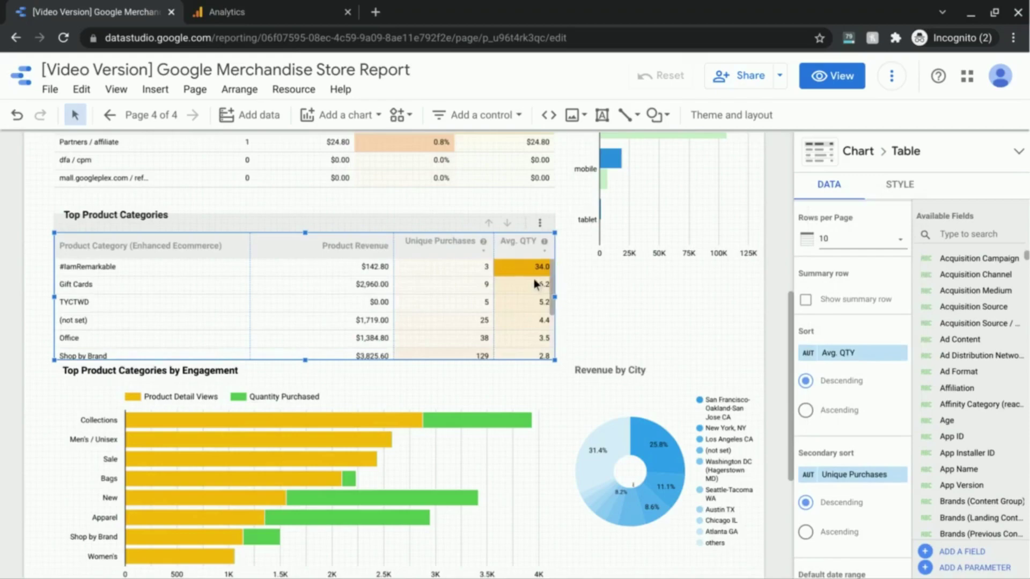
scroll(533, 289, "down", 2)
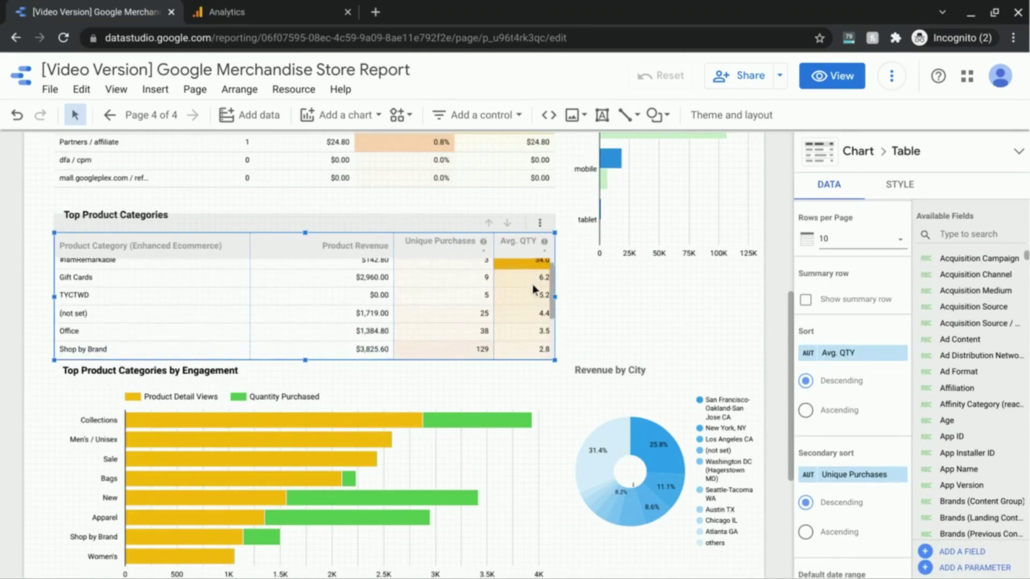
scroll(533, 289, "down", 3)
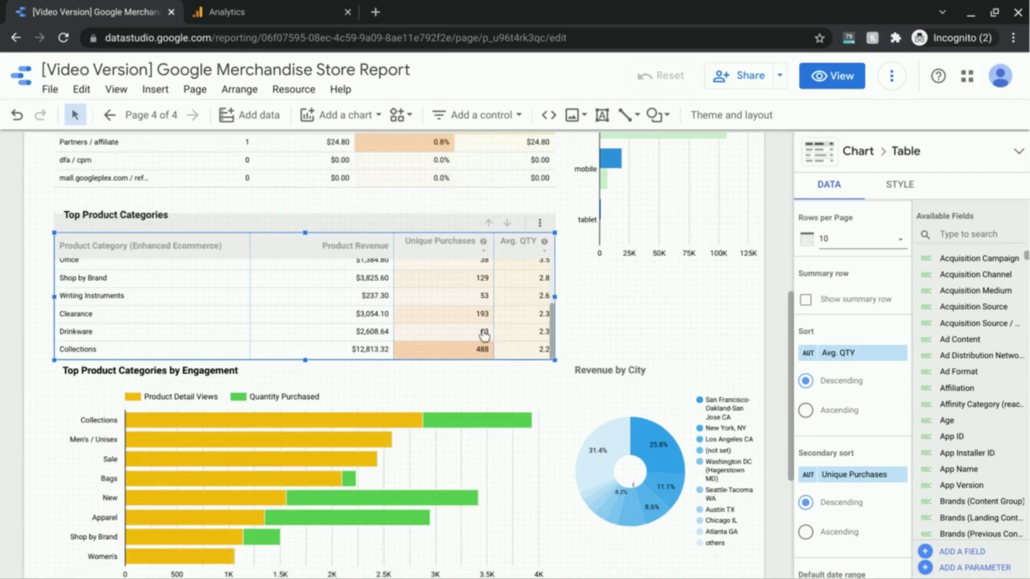
key("ctrl+z")
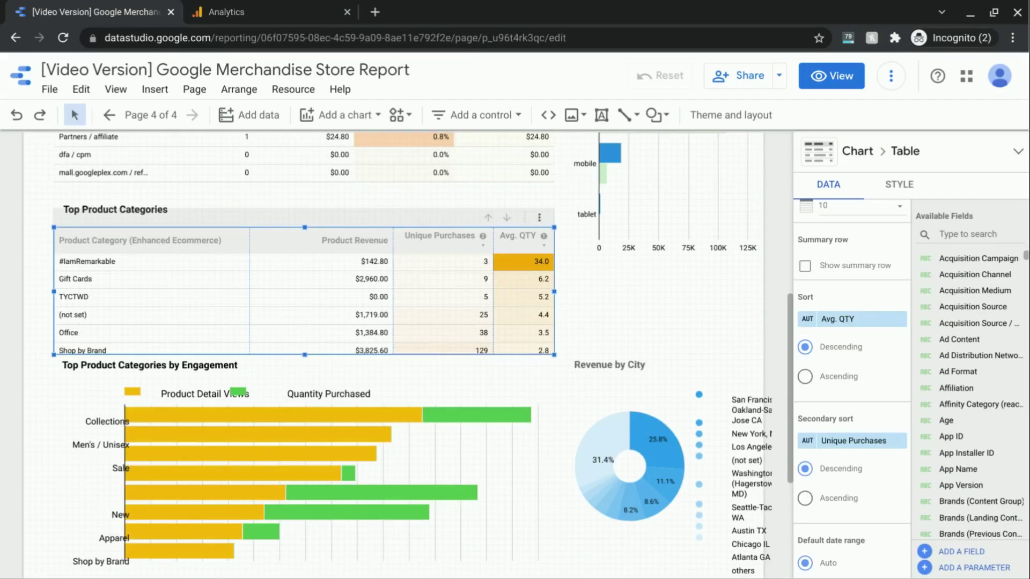
left_click(847, 321)
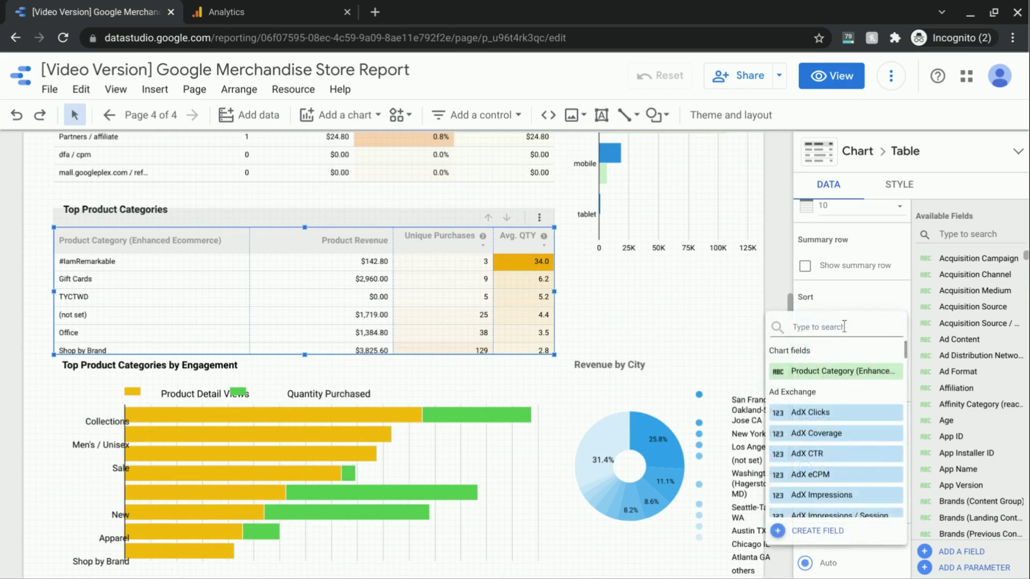
type("product")
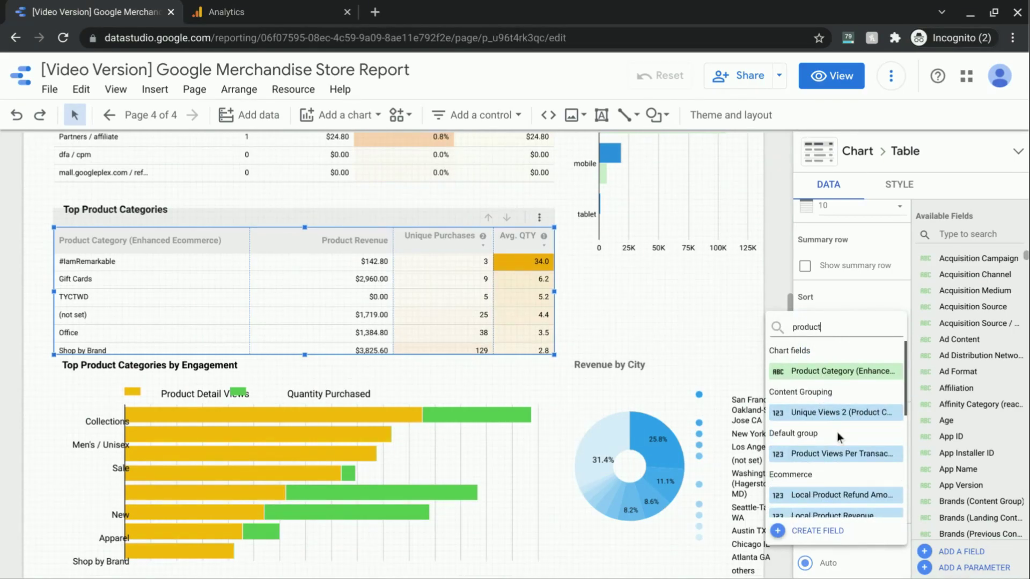
scroll(837, 432, "down", 3)
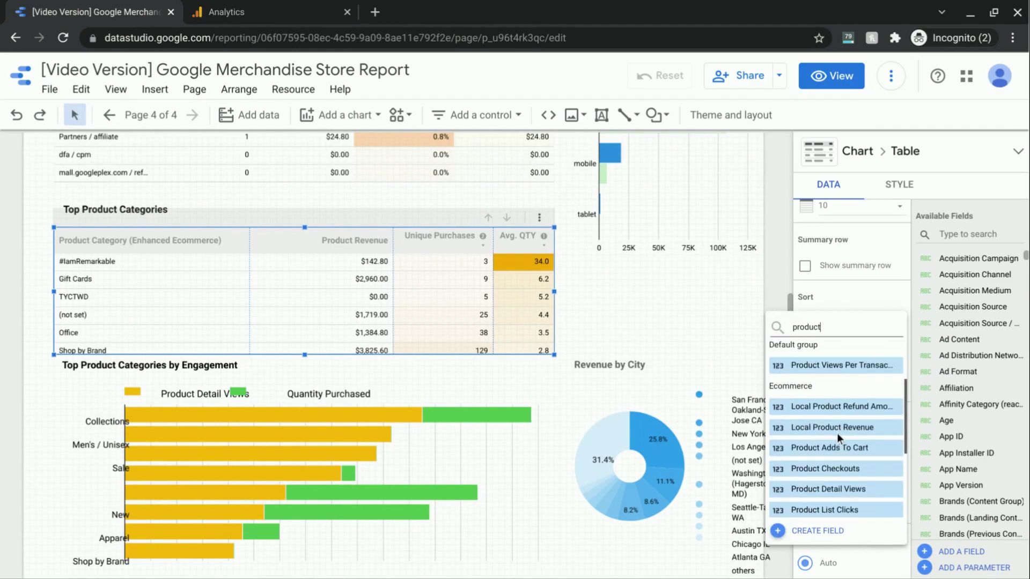
type("list")
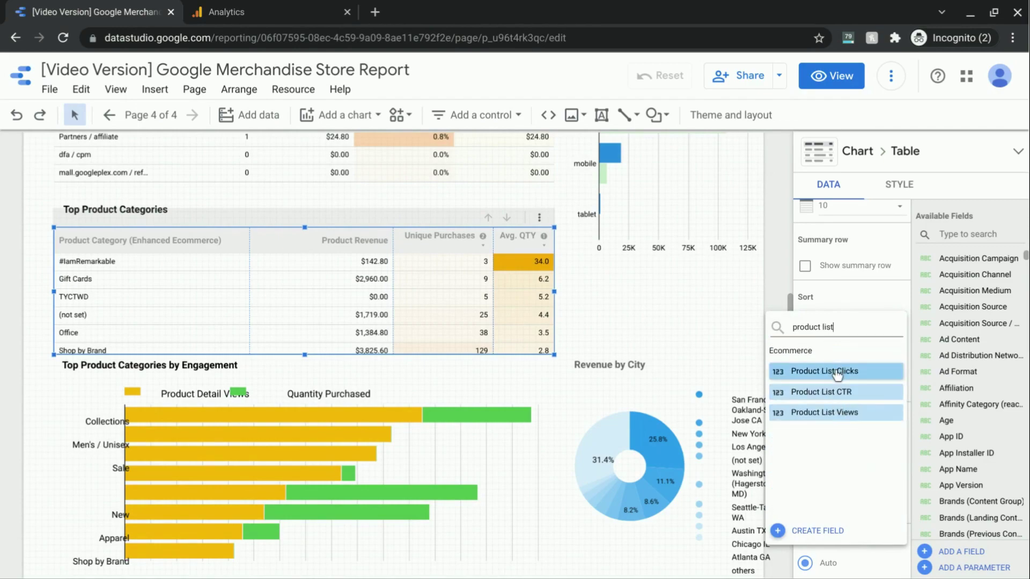
left_click(838, 376)
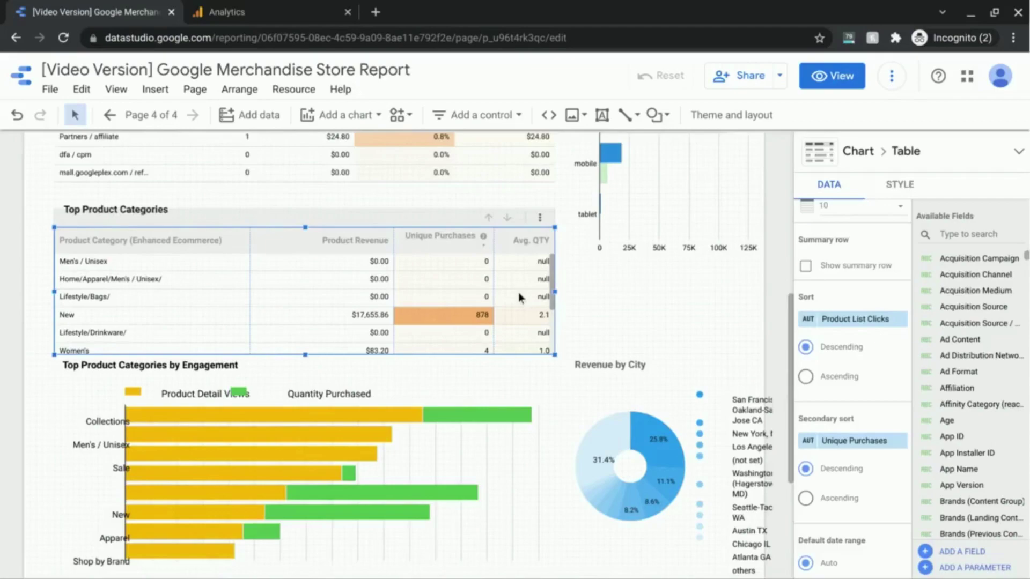
key("ctrl+z")
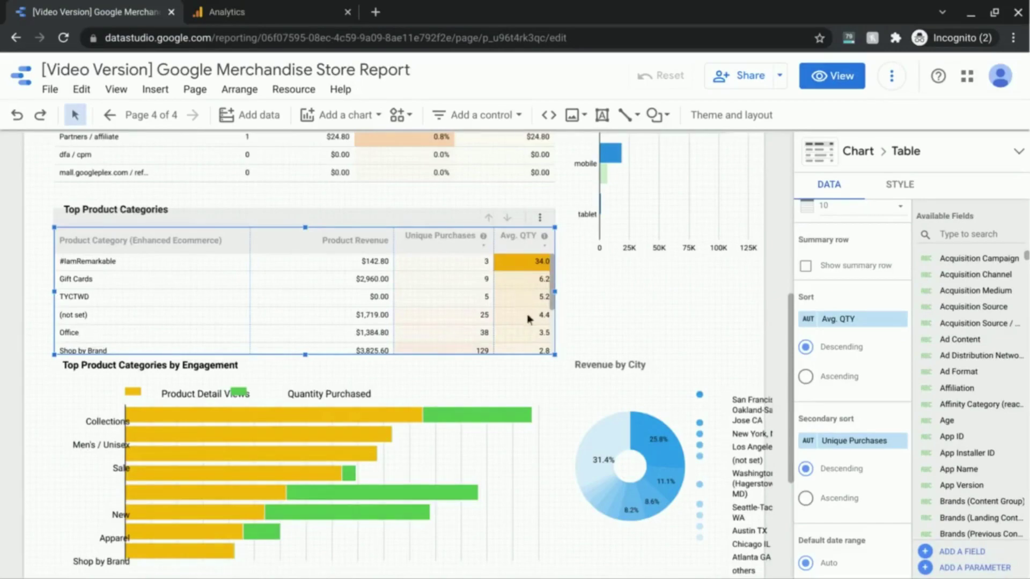
scroll(532, 351, "down", 4)
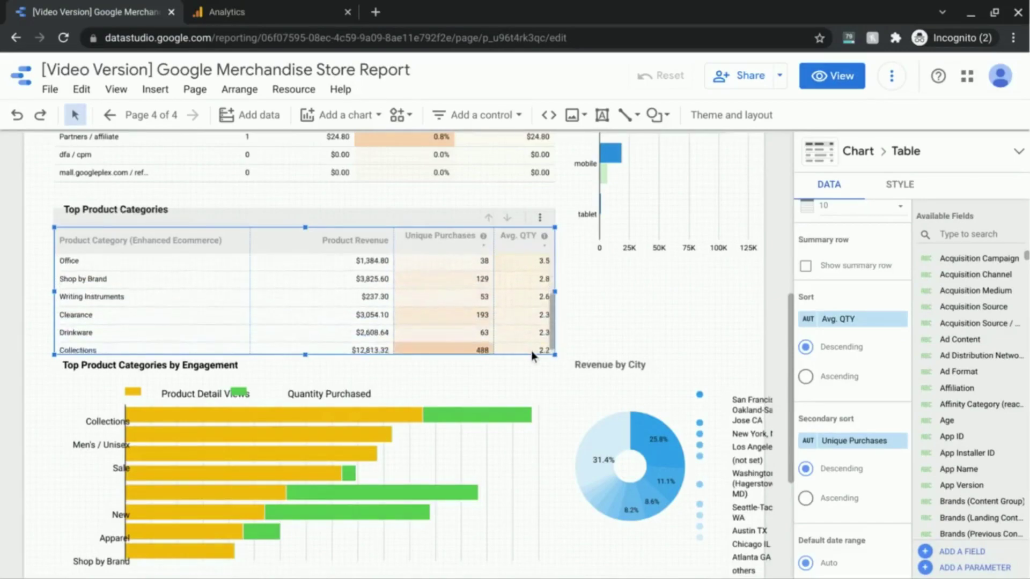
scroll(531, 351, "up", 3)
scroll(531, 351, "down", 1)
scroll(531, 351, "down", 2)
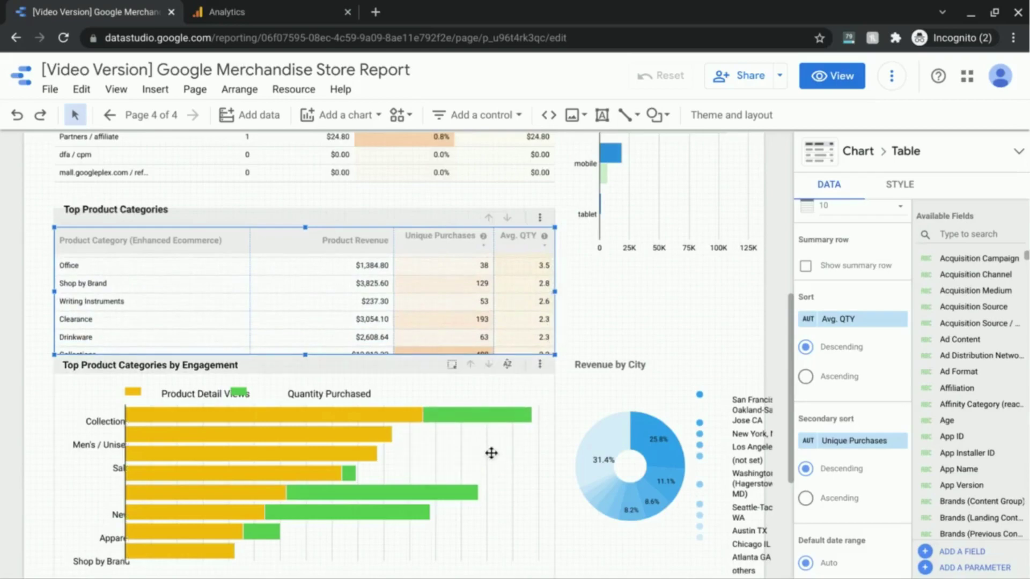
Select the Top Product Categories by Engagement bar chart and scroll through its settings
scroll(491, 453, "down", 2)
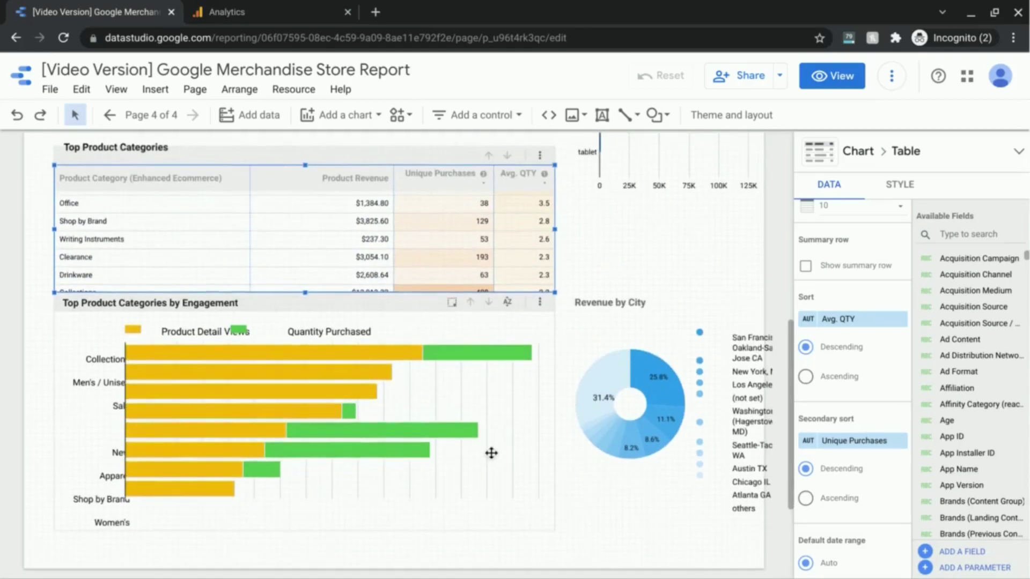
left_click(508, 390)
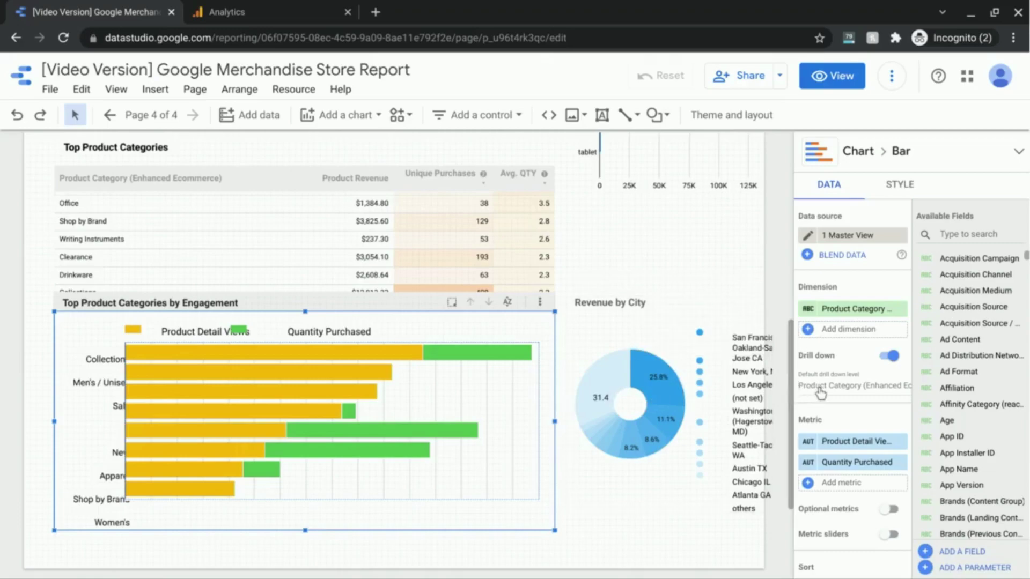
scroll(819, 393, "down", 5)
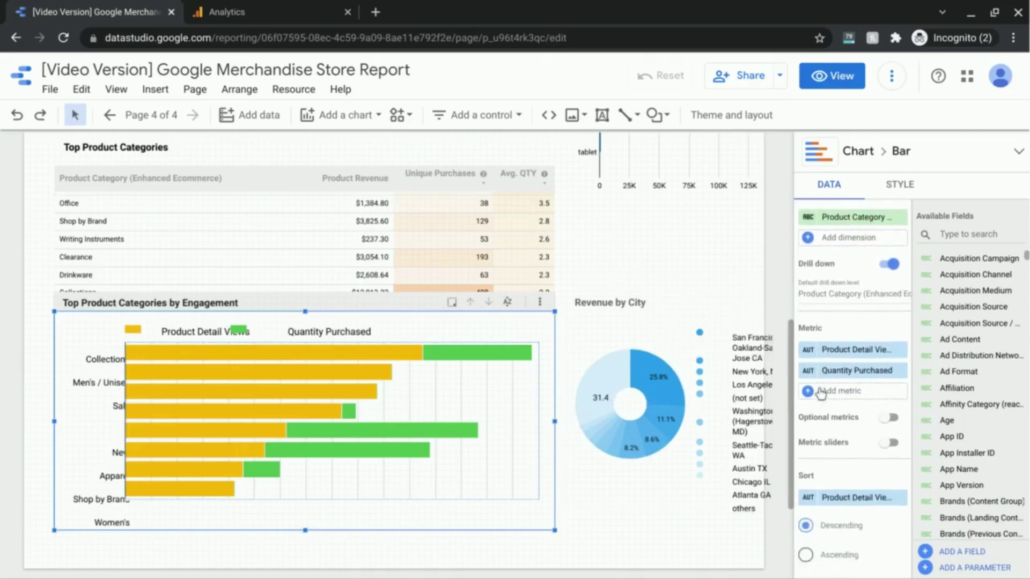
scroll(820, 394, "down", 3)
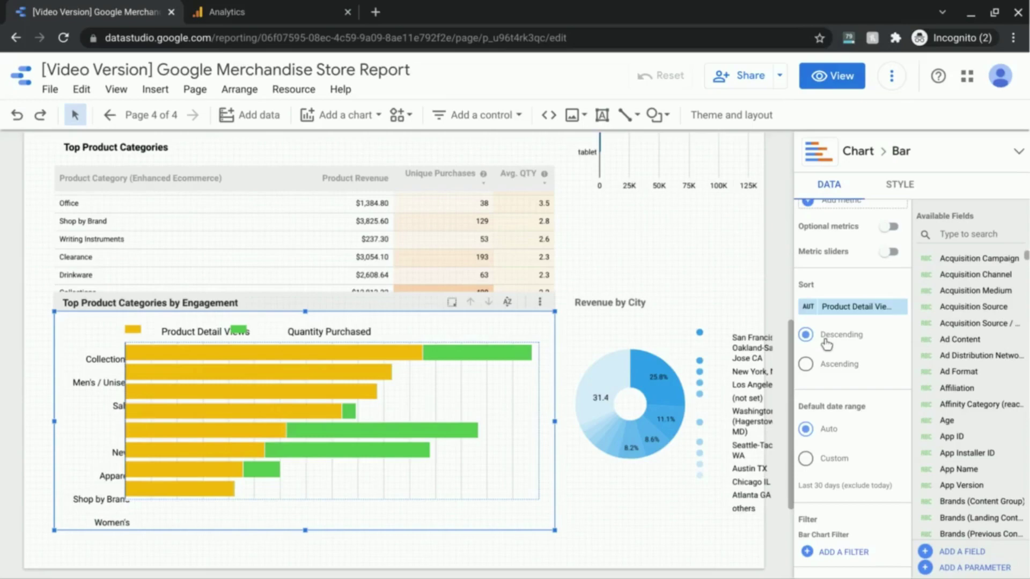
scroll(826, 344, "down", 5)
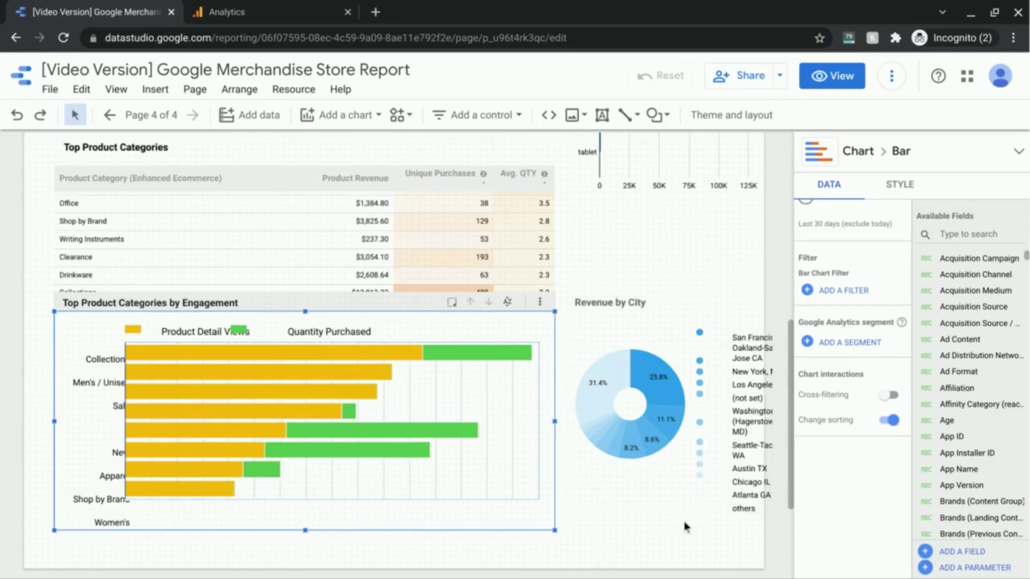
Select the Revenue by City pie chart and review its Revenue descending sort
left_click(628, 335)
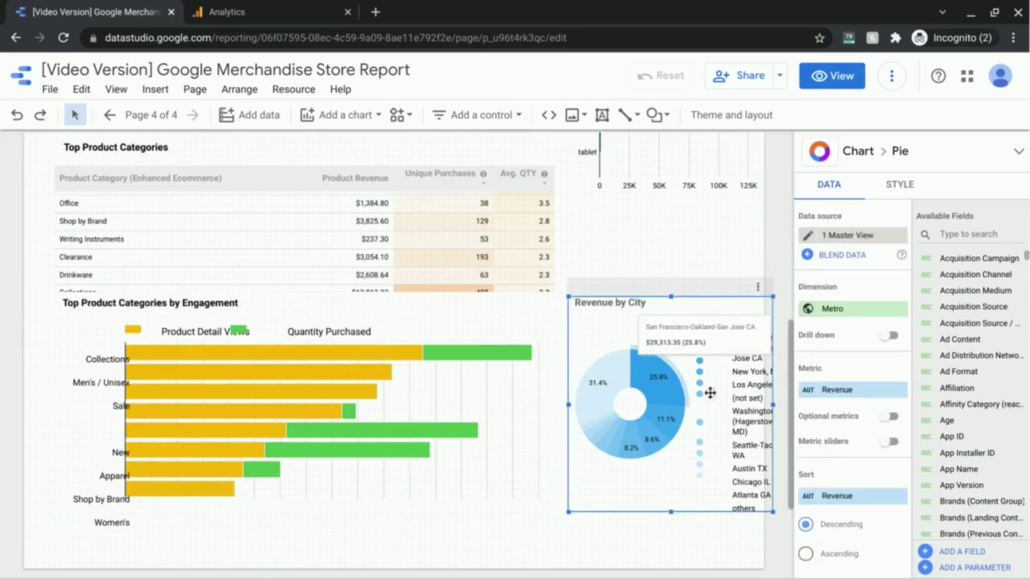
scroll(835, 402, "down", 2)
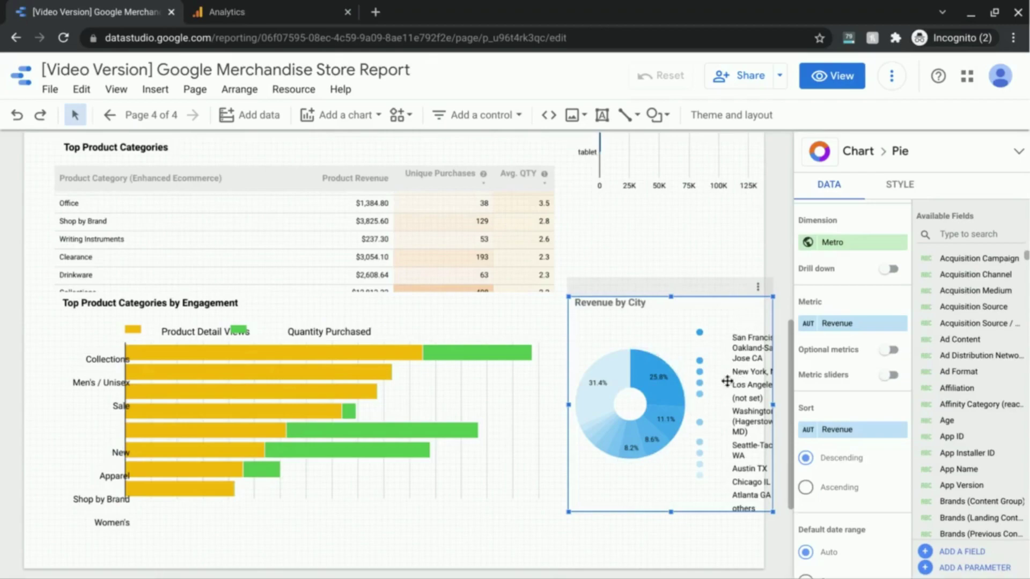
scroll(477, 398, "up", 1)
scroll(477, 398, "up", 1)
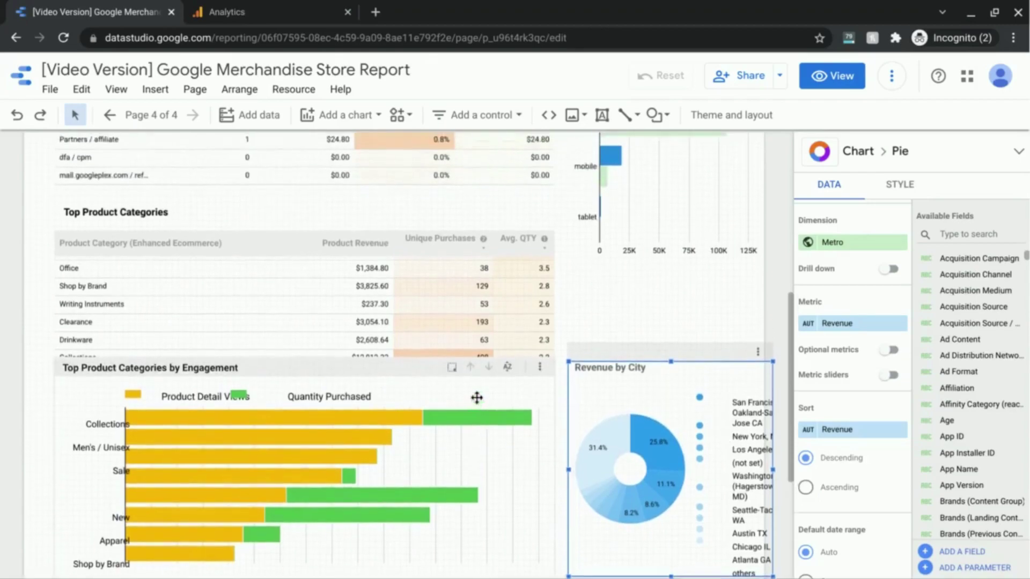
Switch to view mode and sort the categories table by Product Revenue, Apparel leading at $55,140.04
left_click(842, 84)
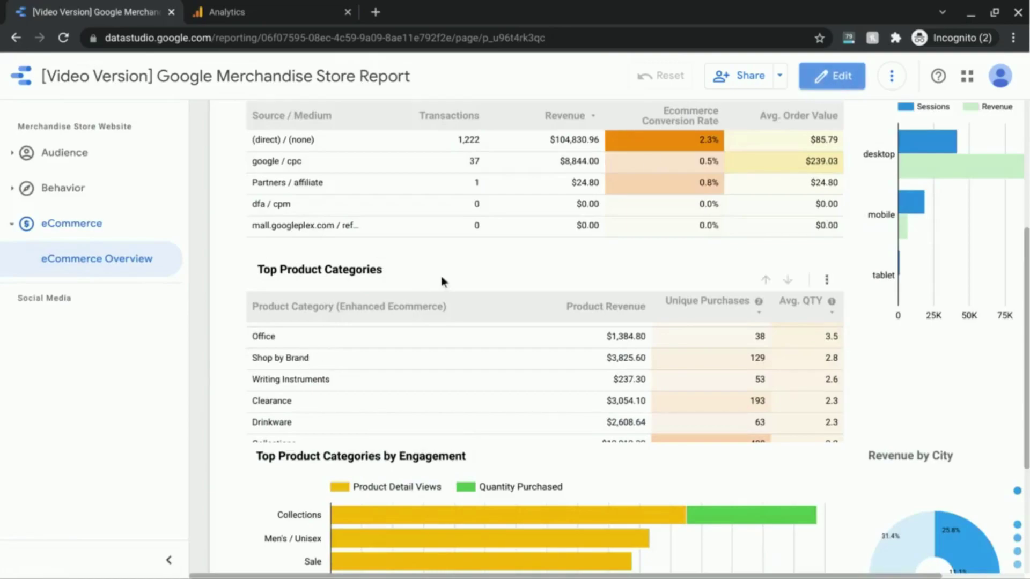
scroll(604, 386, "up", 4)
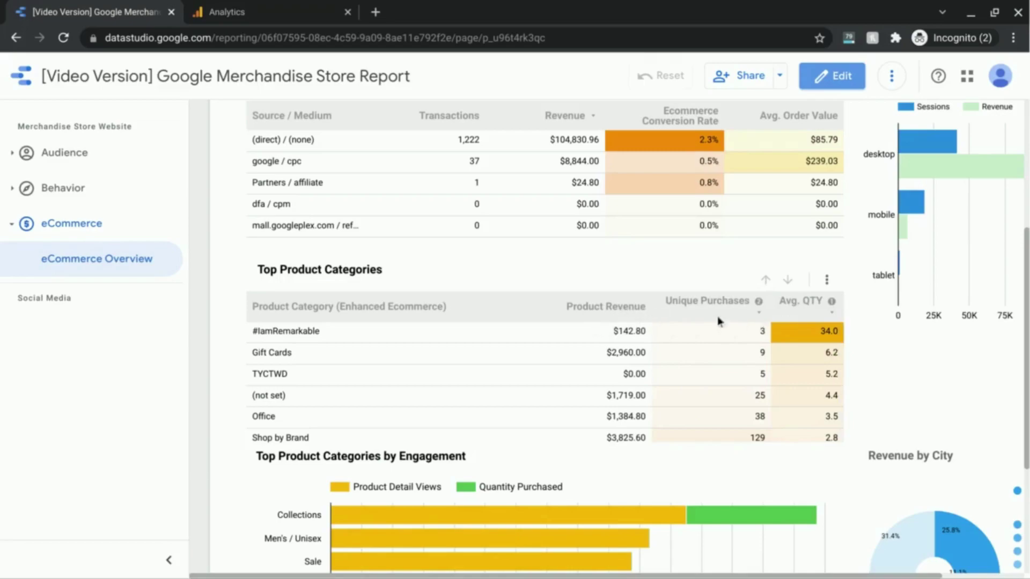
left_click(605, 307)
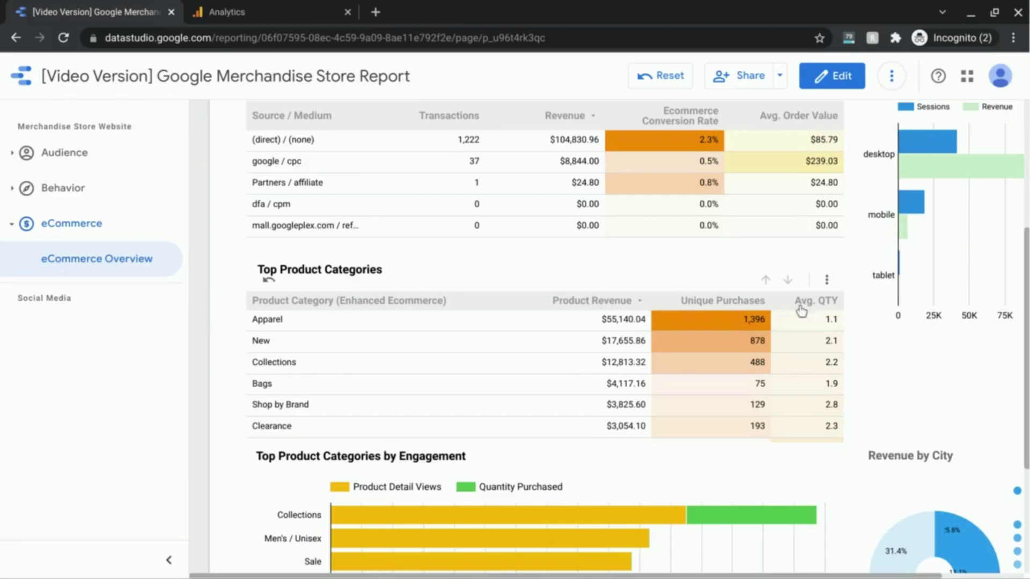
scroll(748, 375, "down", 5)
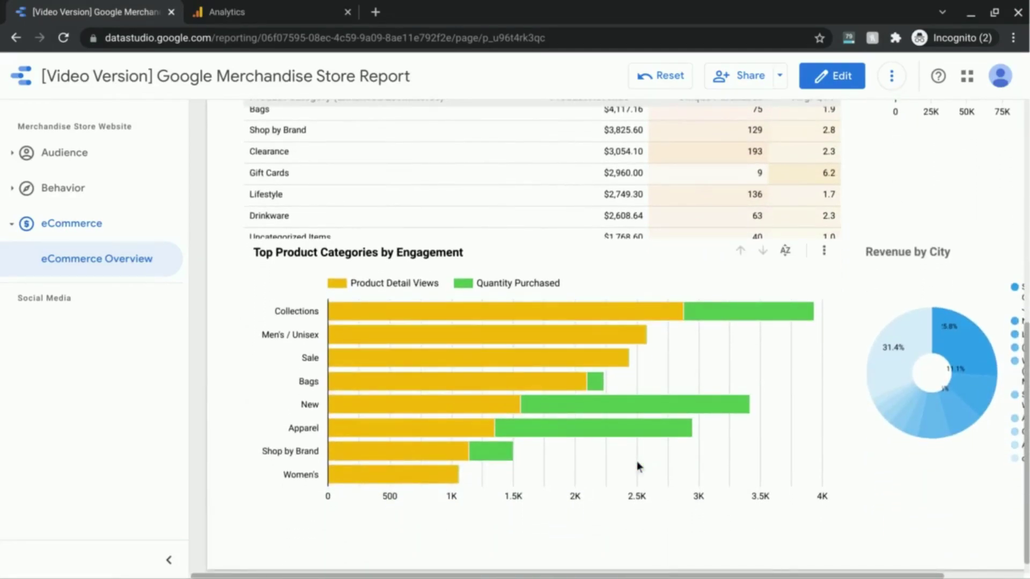
scroll(637, 461, "right", 2)
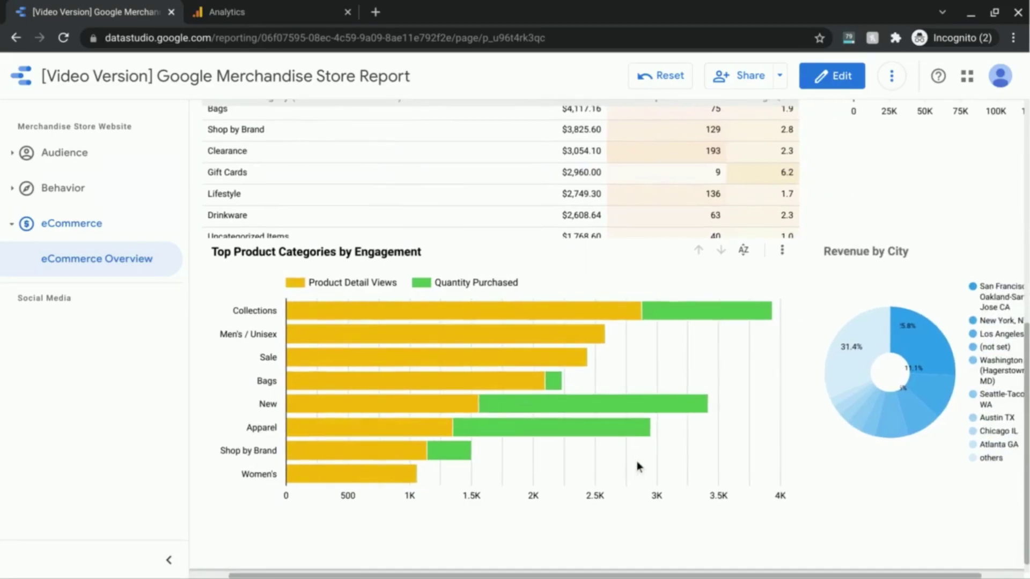
mouse_move(566, 322)
mouse_move(720, 315)
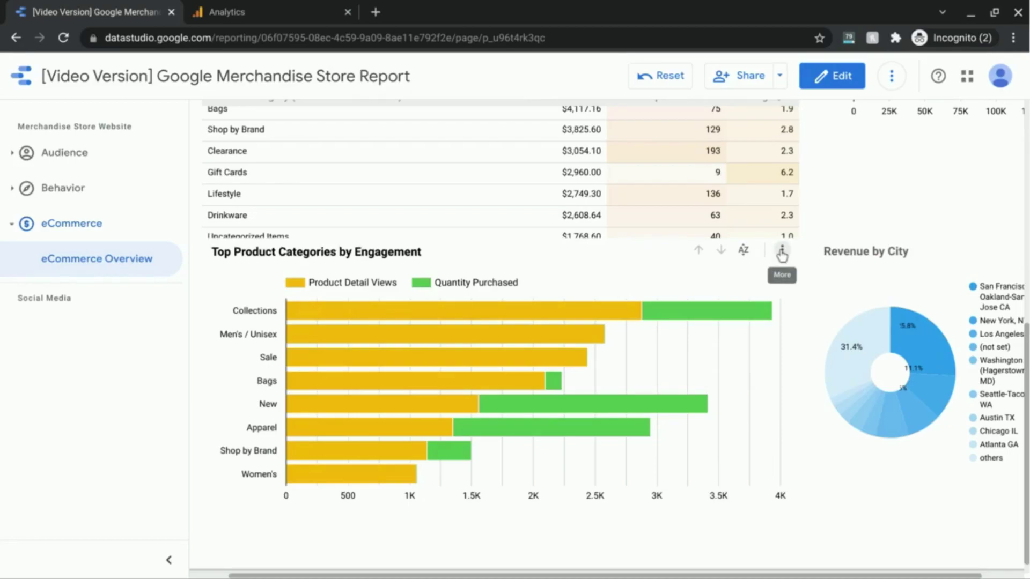
Sort the engagement chart by Quantity Purchased, putting New first with 1,856 units
left_click(743, 252)
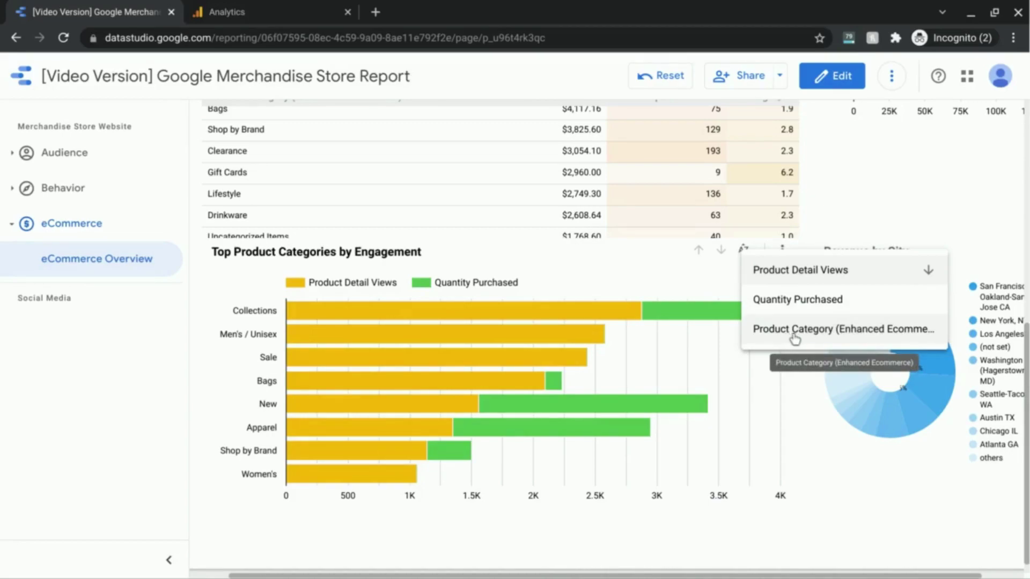
left_click(802, 301)
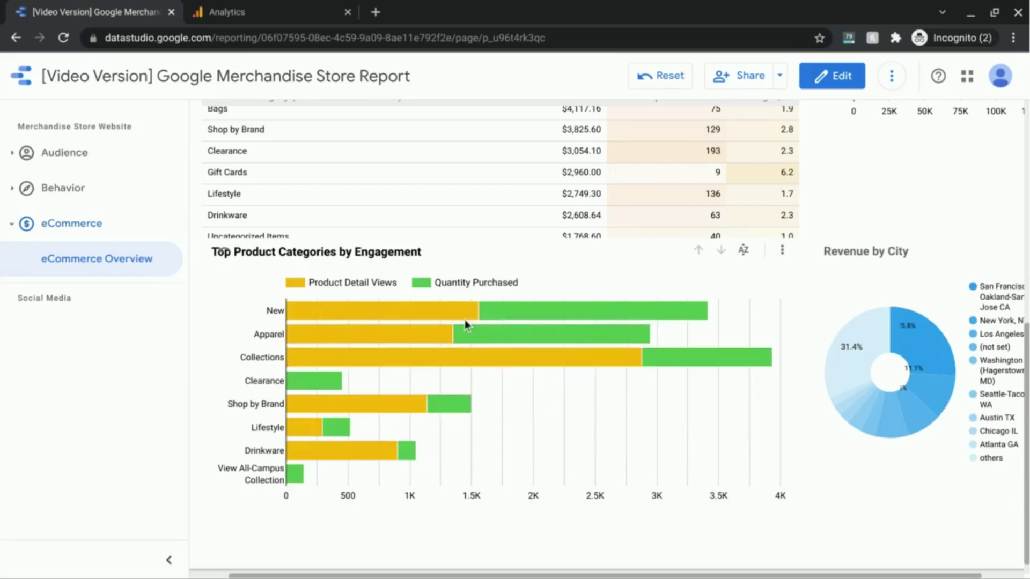
mouse_move(490, 336)
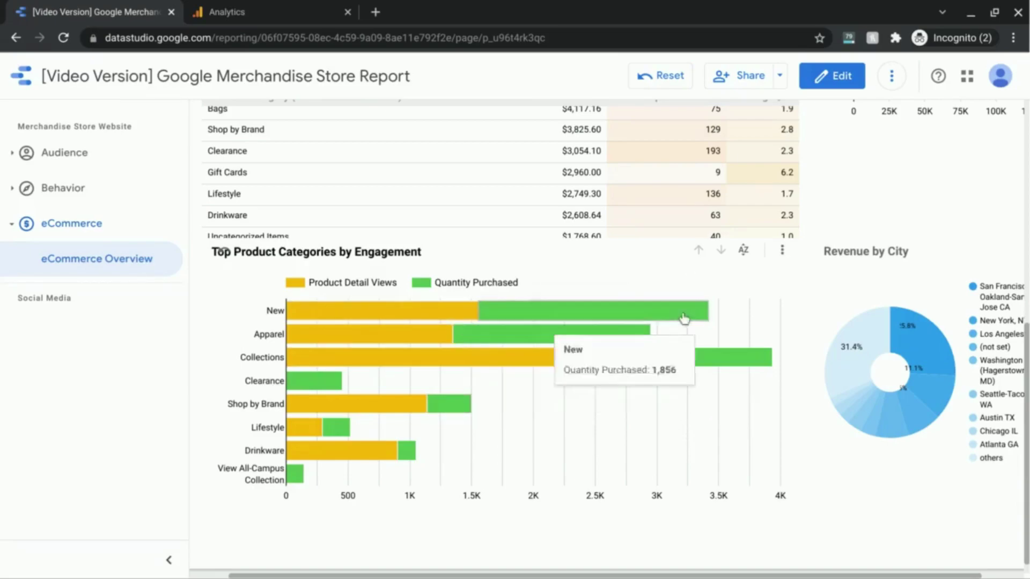
mouse_move(572, 320)
Sort the engagement chart's bars by Product Category, alphabetically from the start
left_click(745, 251)
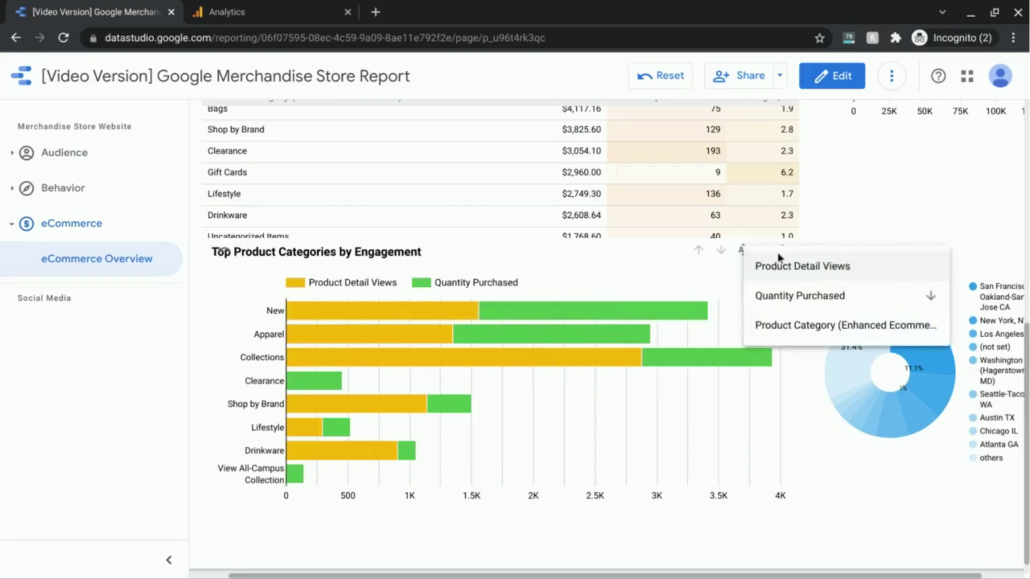
left_click(784, 337)
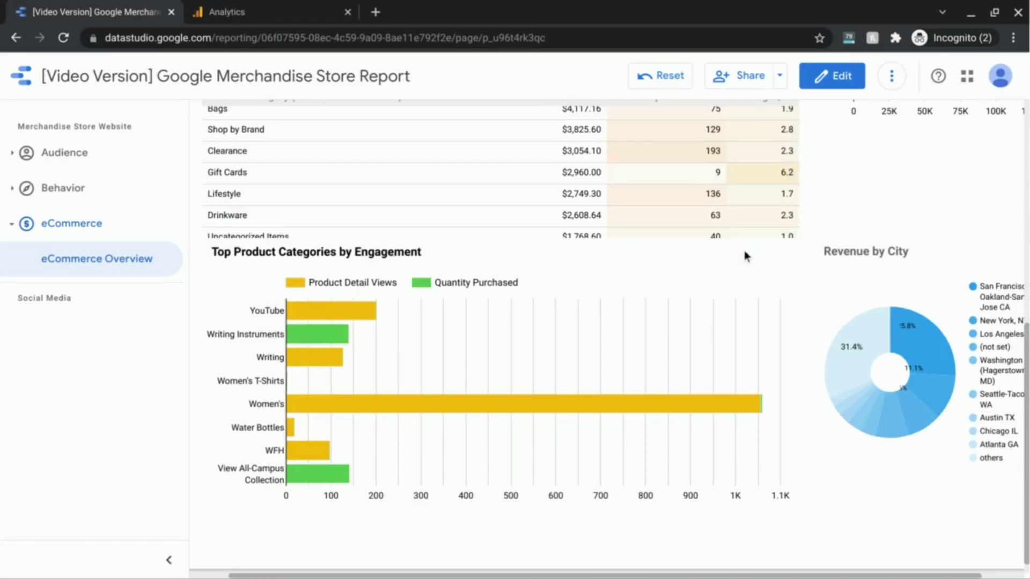
left_click(745, 254)
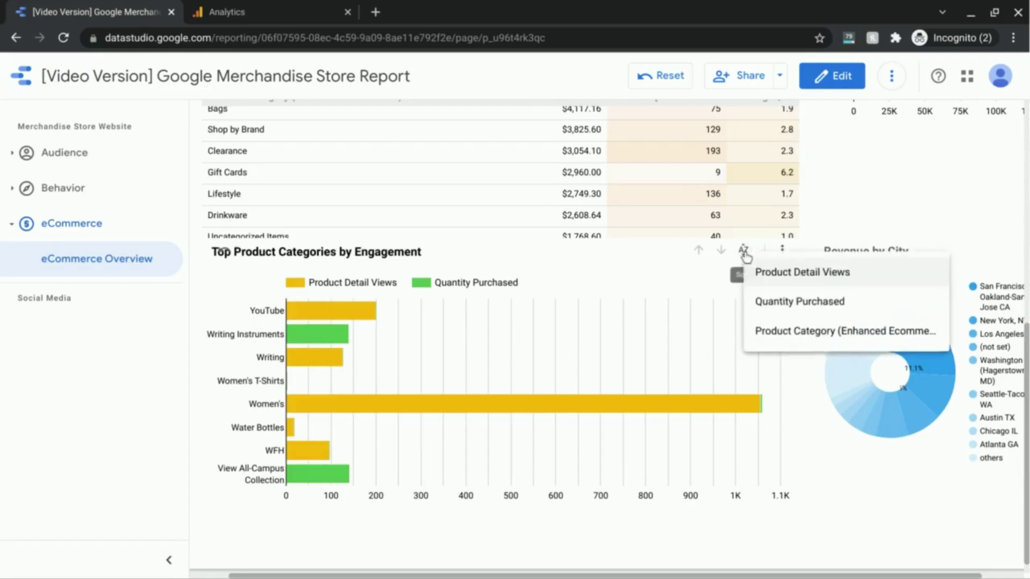
left_click(885, 333)
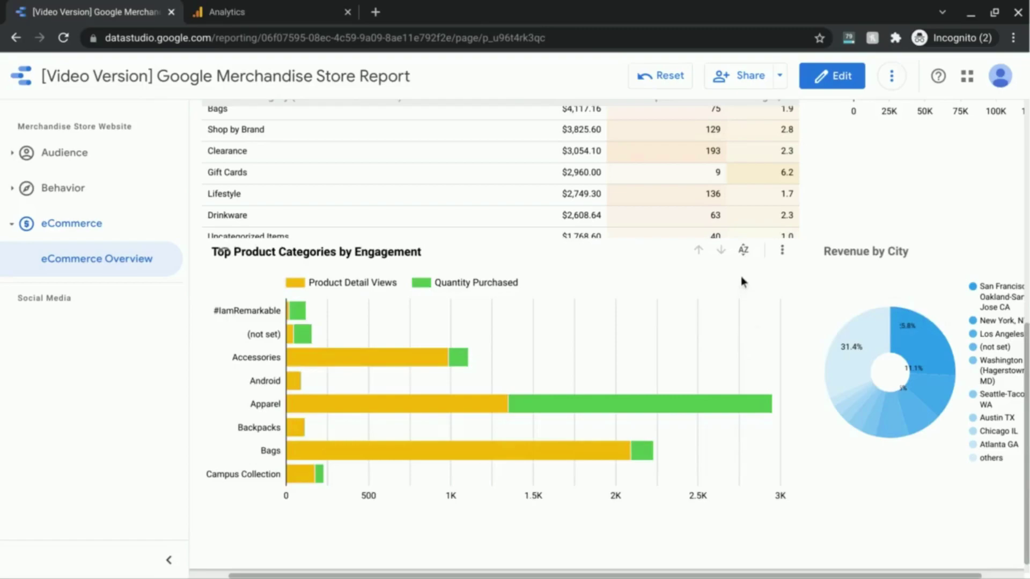
Sort the bars by Quantity Purchased, then switch to smallest first
left_click(746, 253)
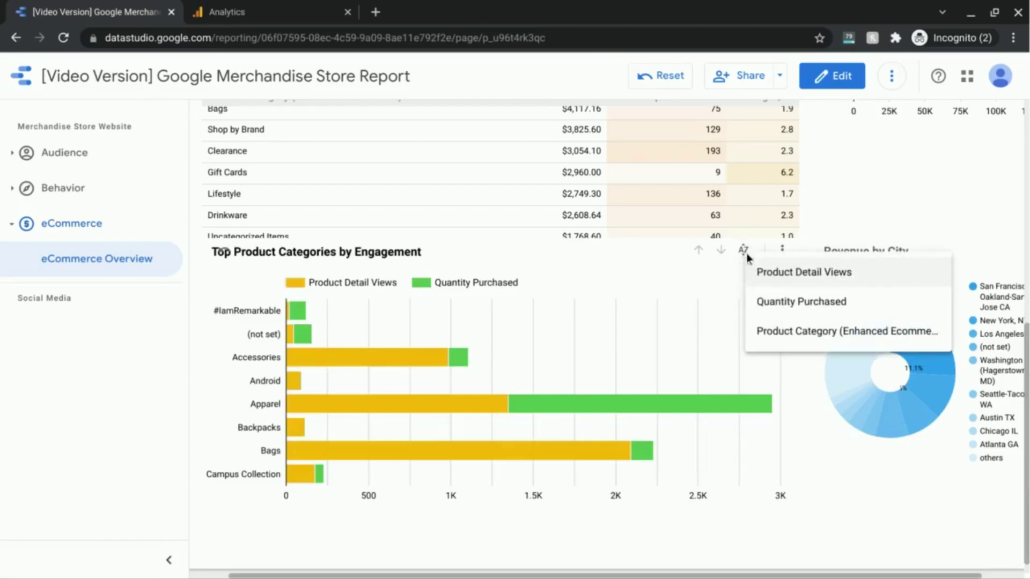
left_click(783, 317)
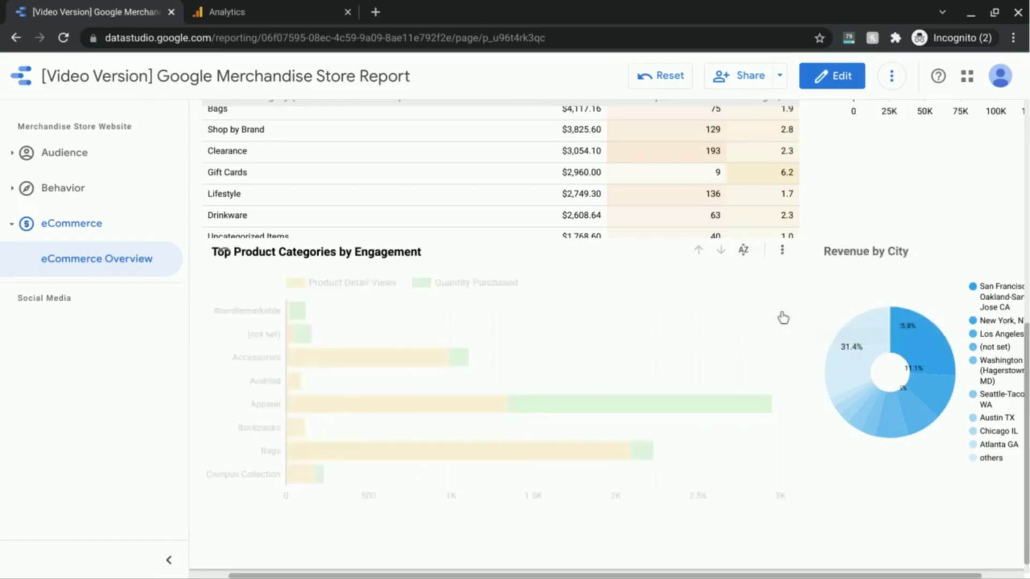
left_click(744, 253)
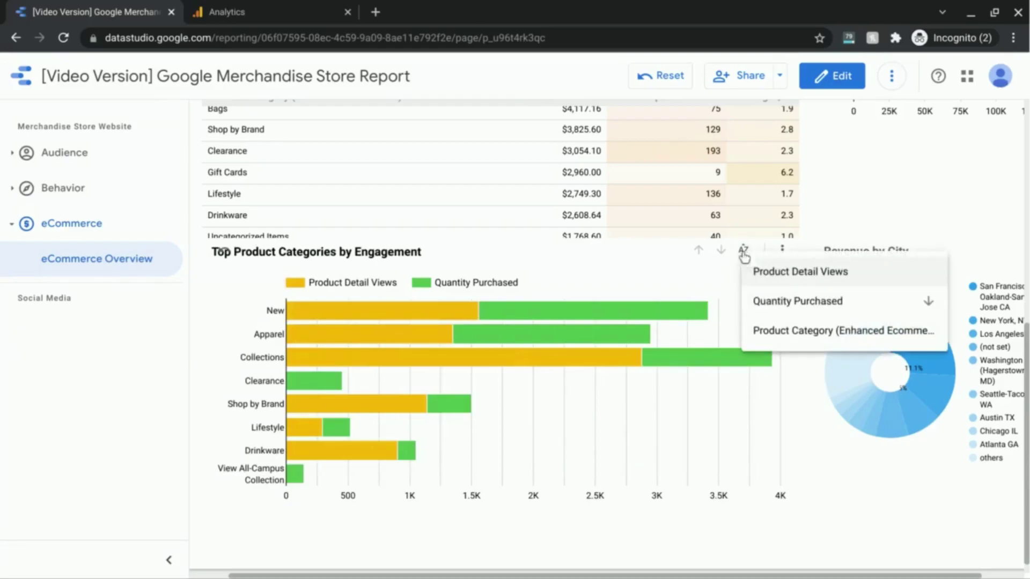
left_click(852, 308)
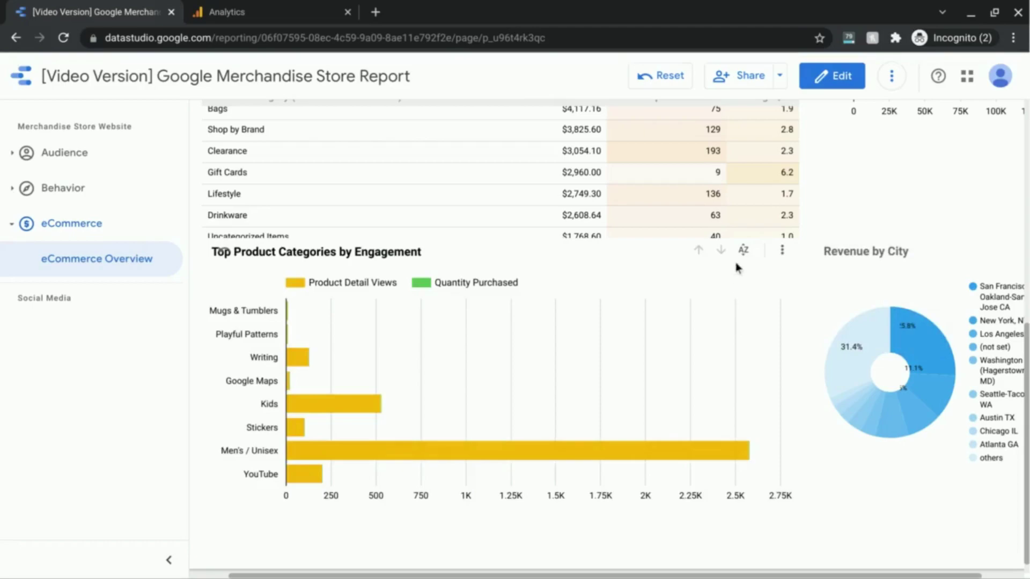
Sort the bars by Product Detail Views, toggling ascending and ending largest first
left_click(743, 254)
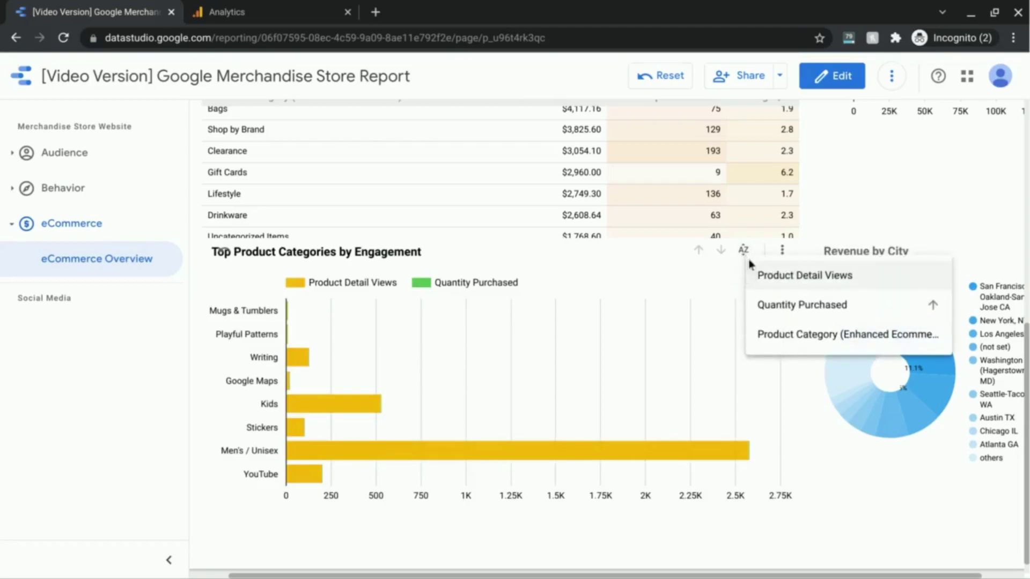
left_click(768, 282)
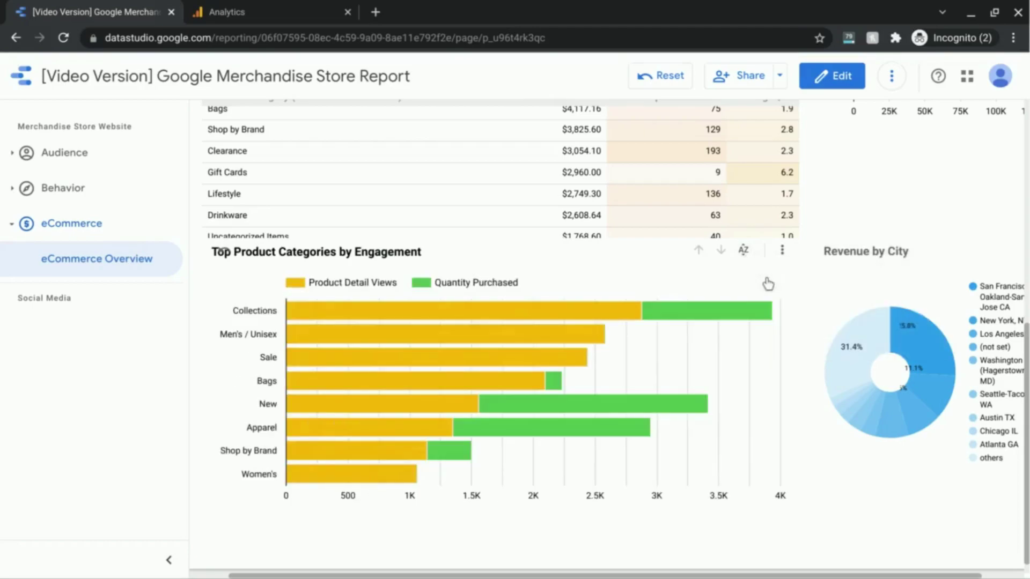
left_click(745, 252)
left_click(807, 277)
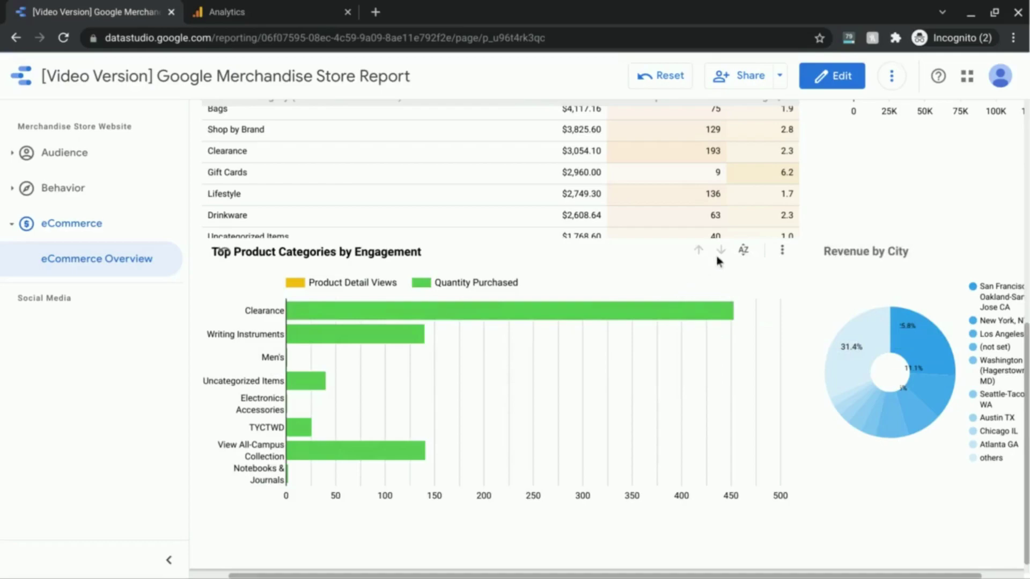
left_click(745, 251)
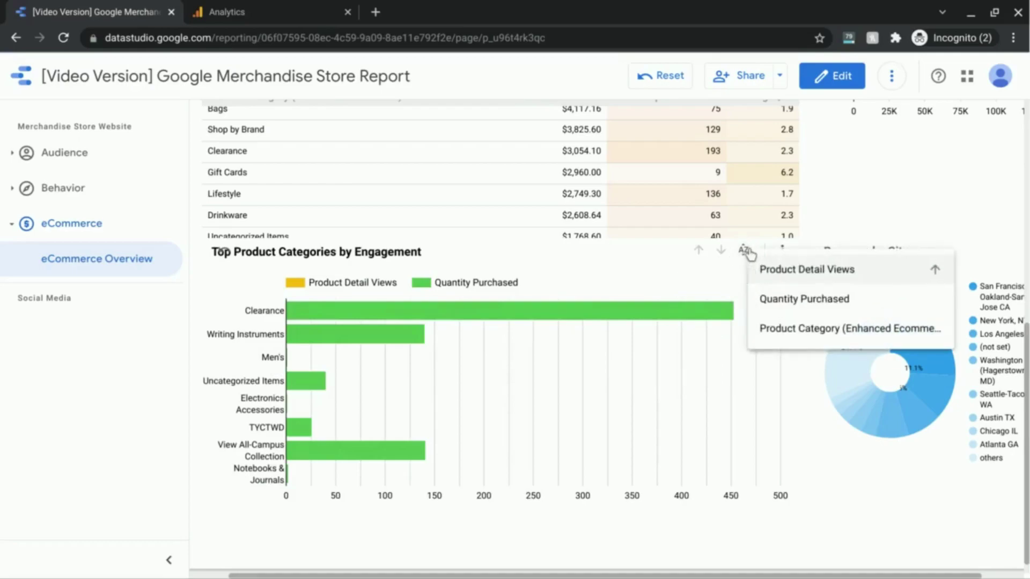
left_click(786, 280)
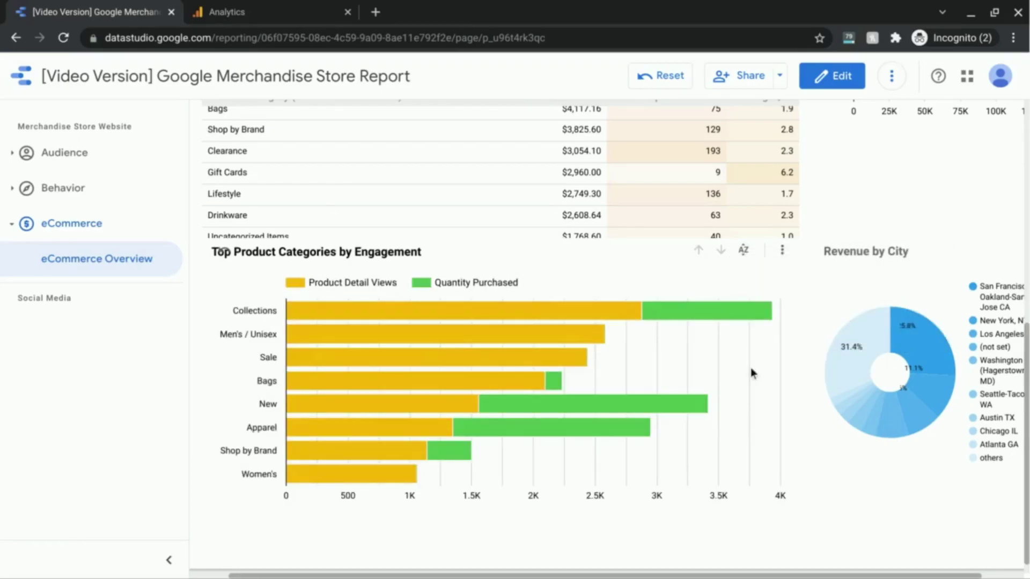
Reset the engagement bar chart's sort to default from its menu, restoring the original ordering
scroll(751, 368, "up", 2)
scroll(751, 368, "down", 3)
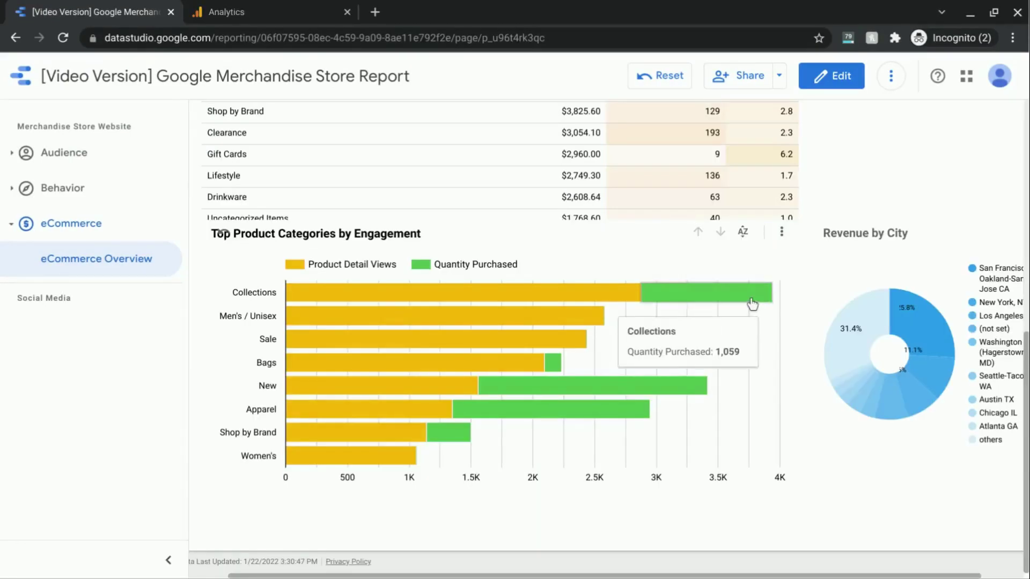
left_click(781, 233)
mouse_move(802, 257)
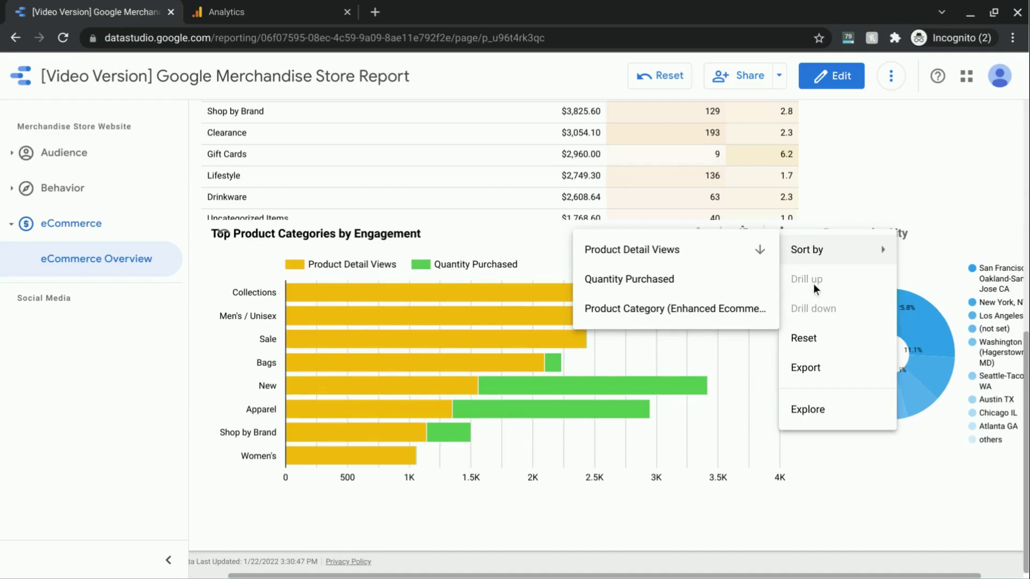
left_click(814, 339)
scroll(751, 367, "up", 6)
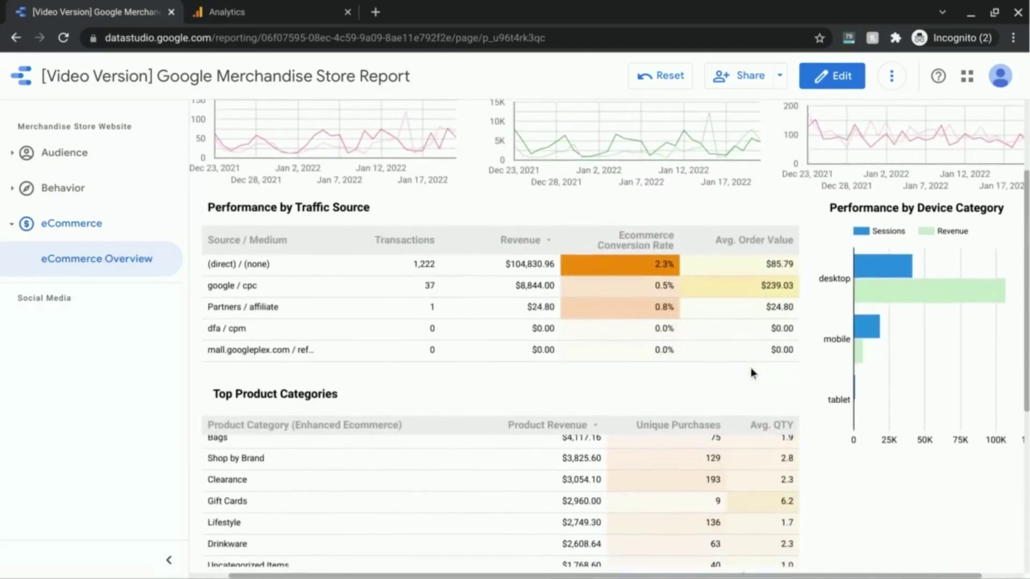
scroll(751, 368, "up", 5)
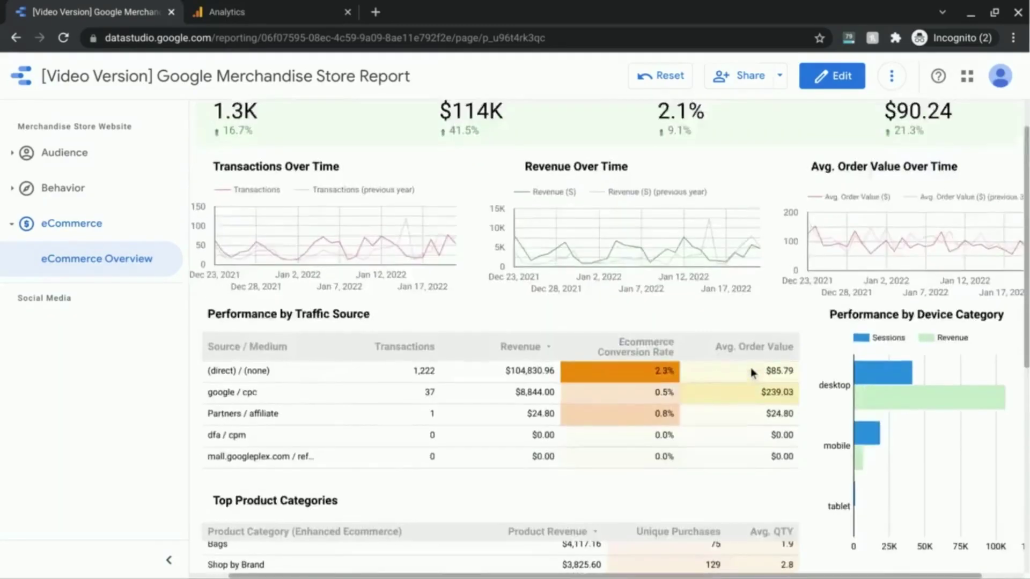